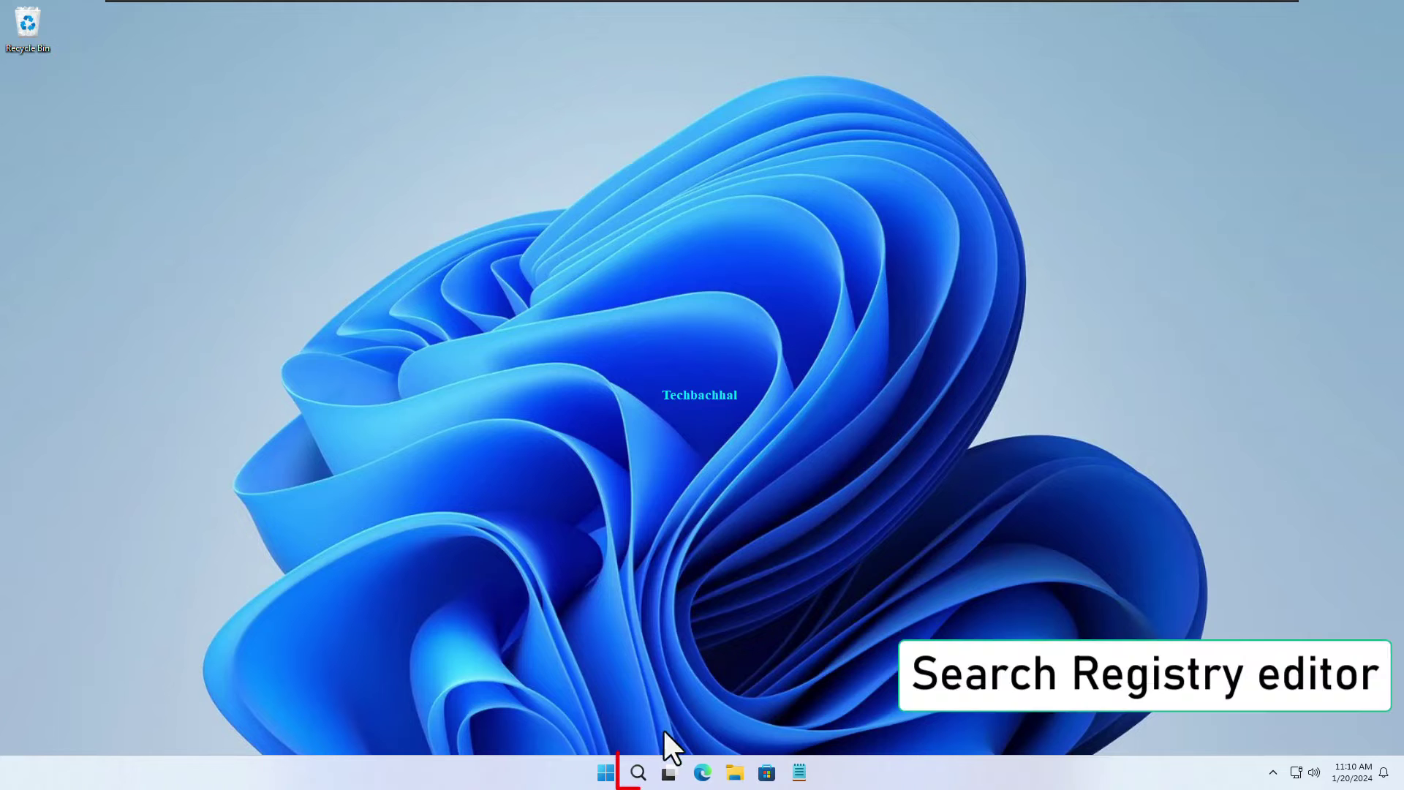
# Step: Search for 'registry editor' and run it as administrator, approving the UAC prompt
pyautogui.click(636, 772)
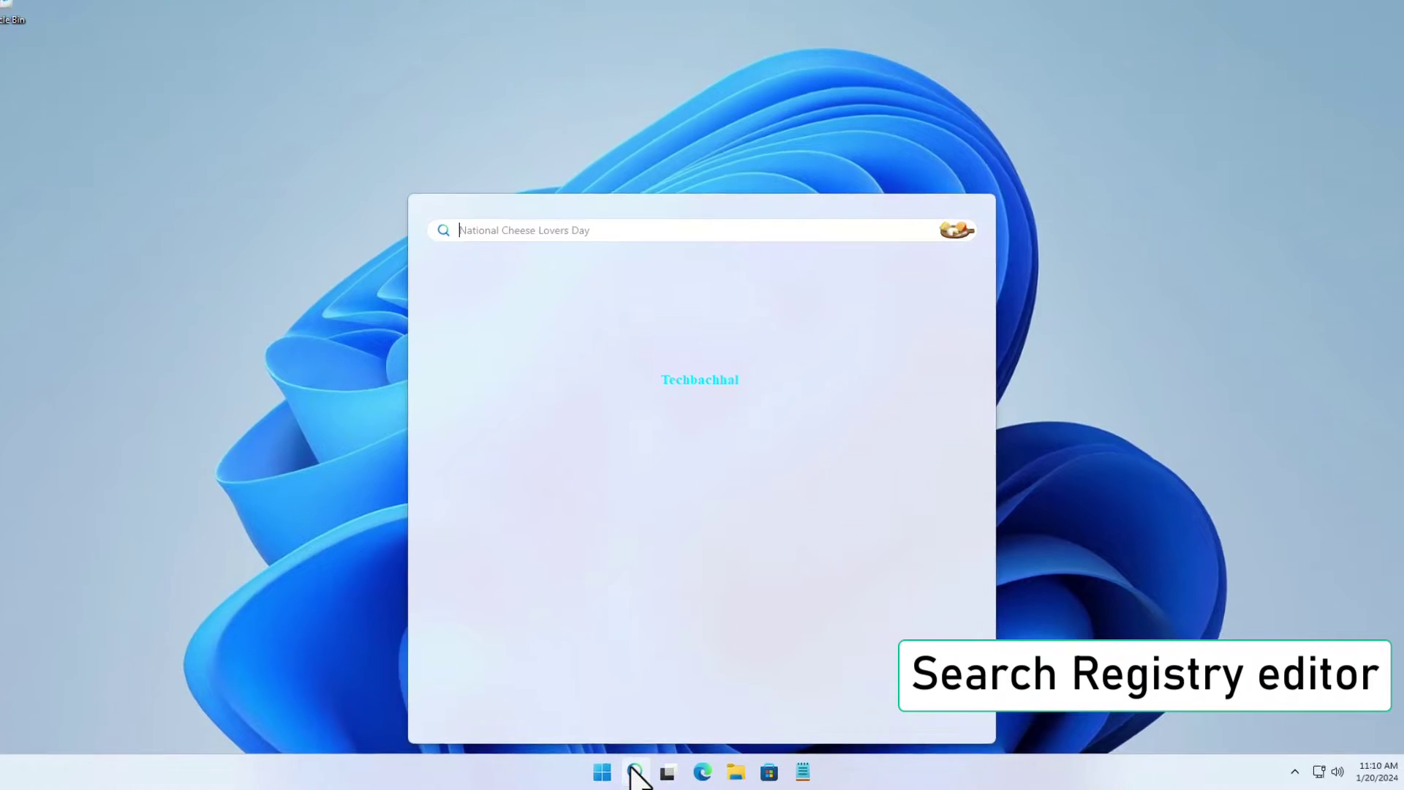
pyautogui.write('registr')
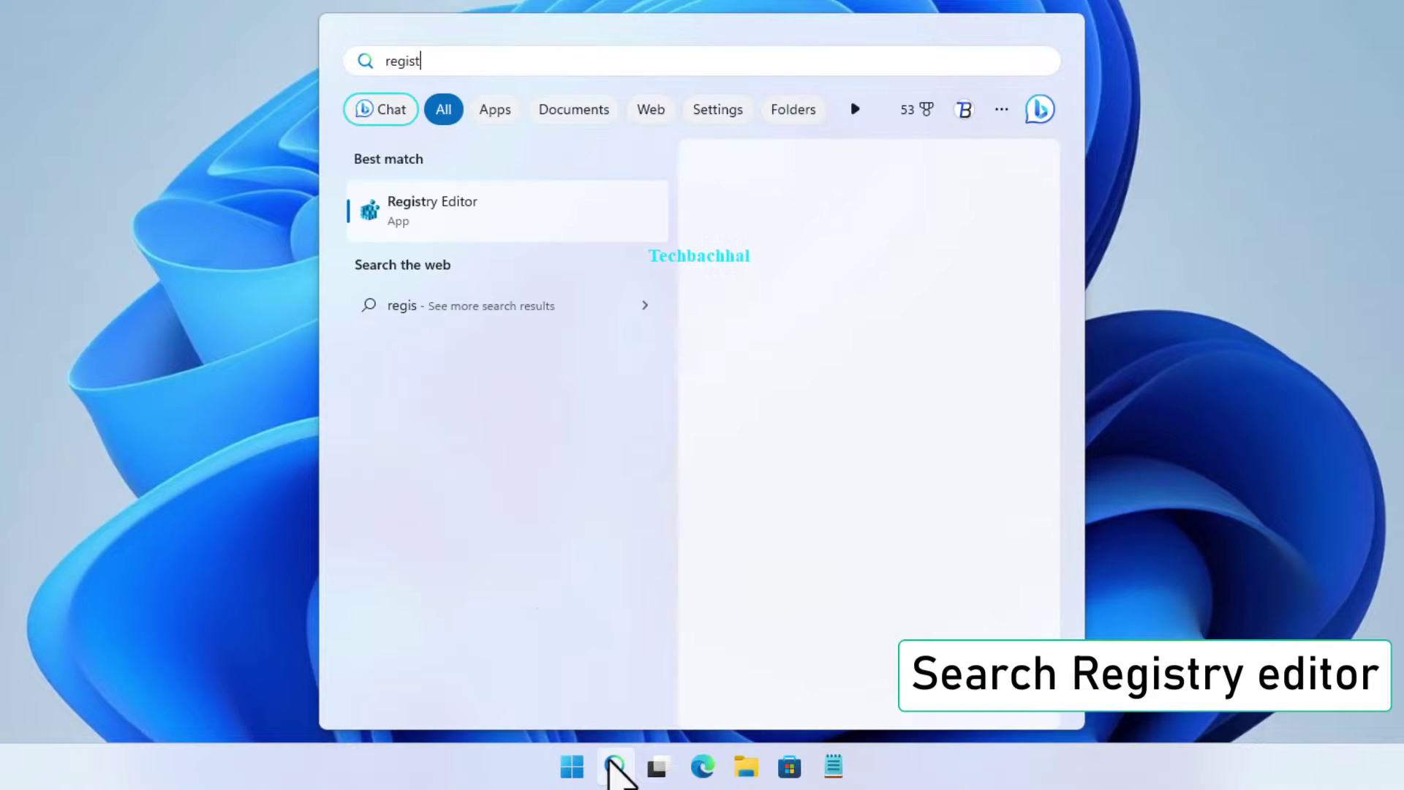
pyautogui.write('y editor')
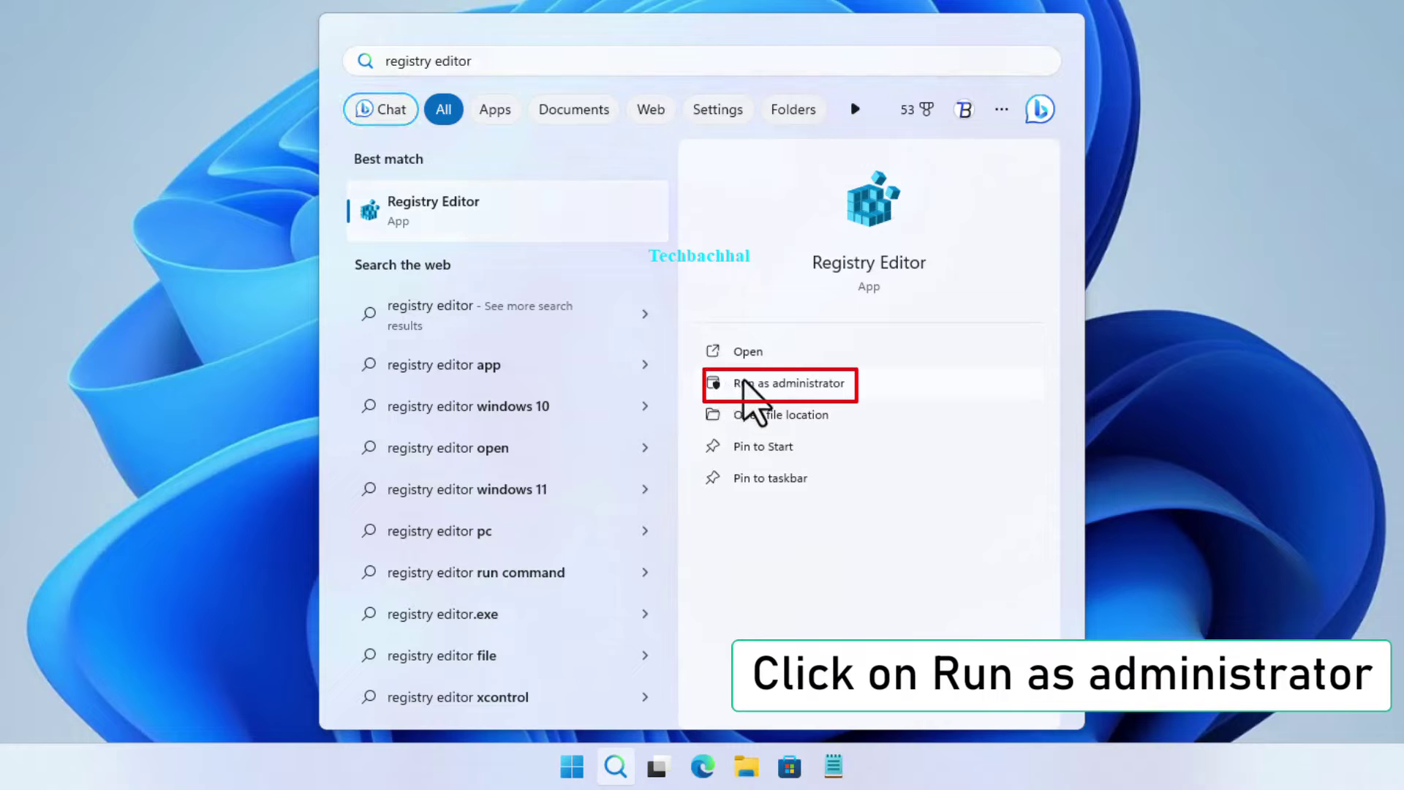
pyautogui.click(743, 382)
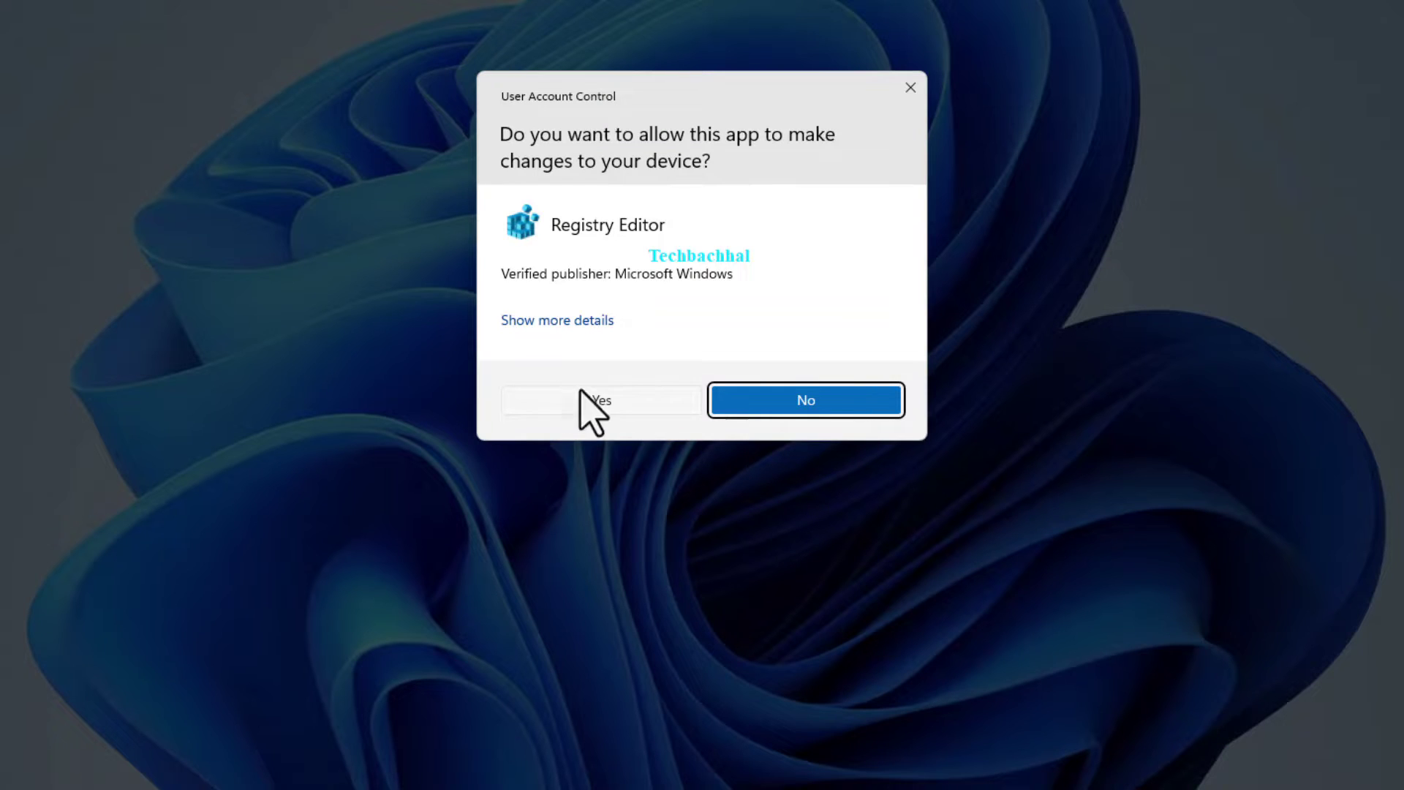
pyautogui.click(598, 399)
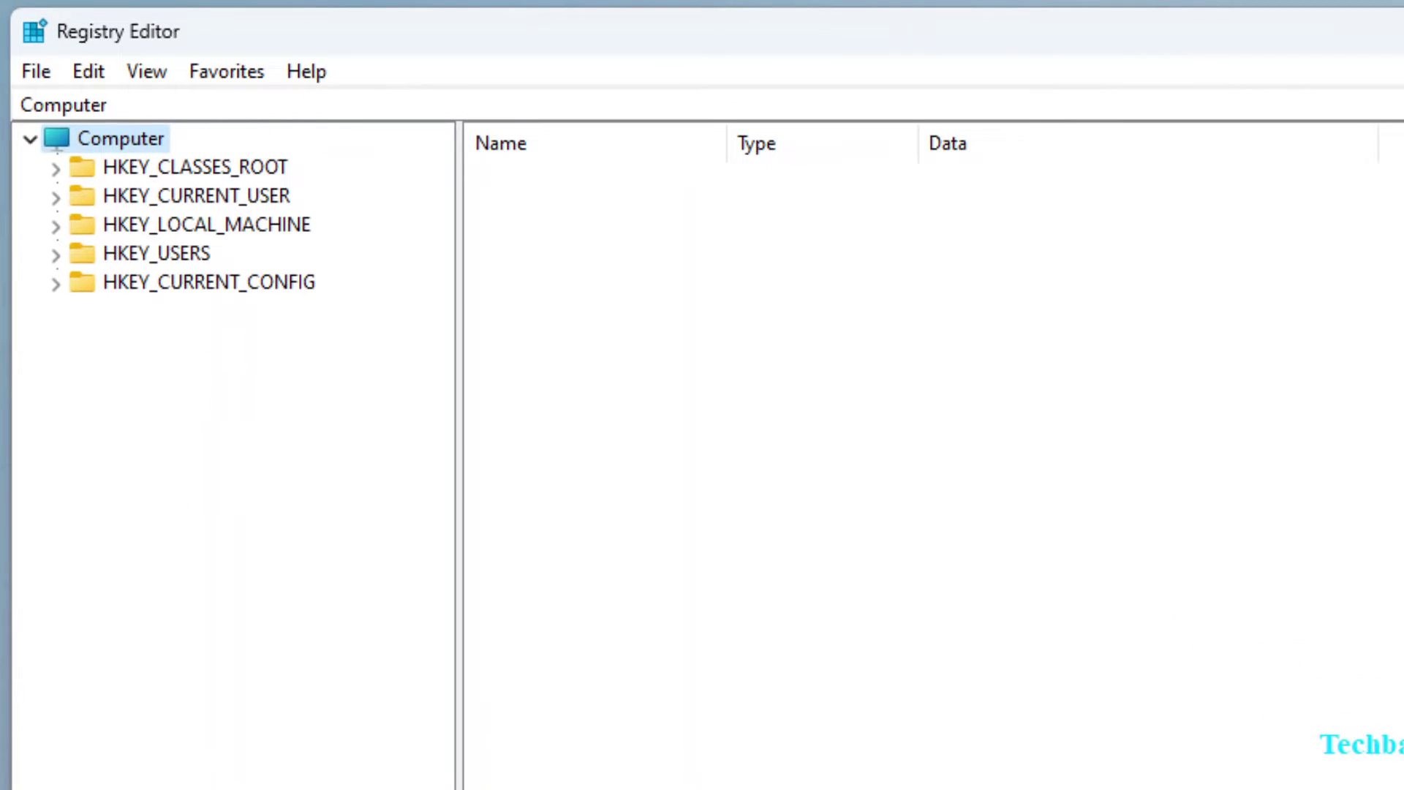
# Step: Expand HKEY_CURRENT_USER, Software and Microsoft in the registry tree
pyautogui.doubleClick(143, 196)
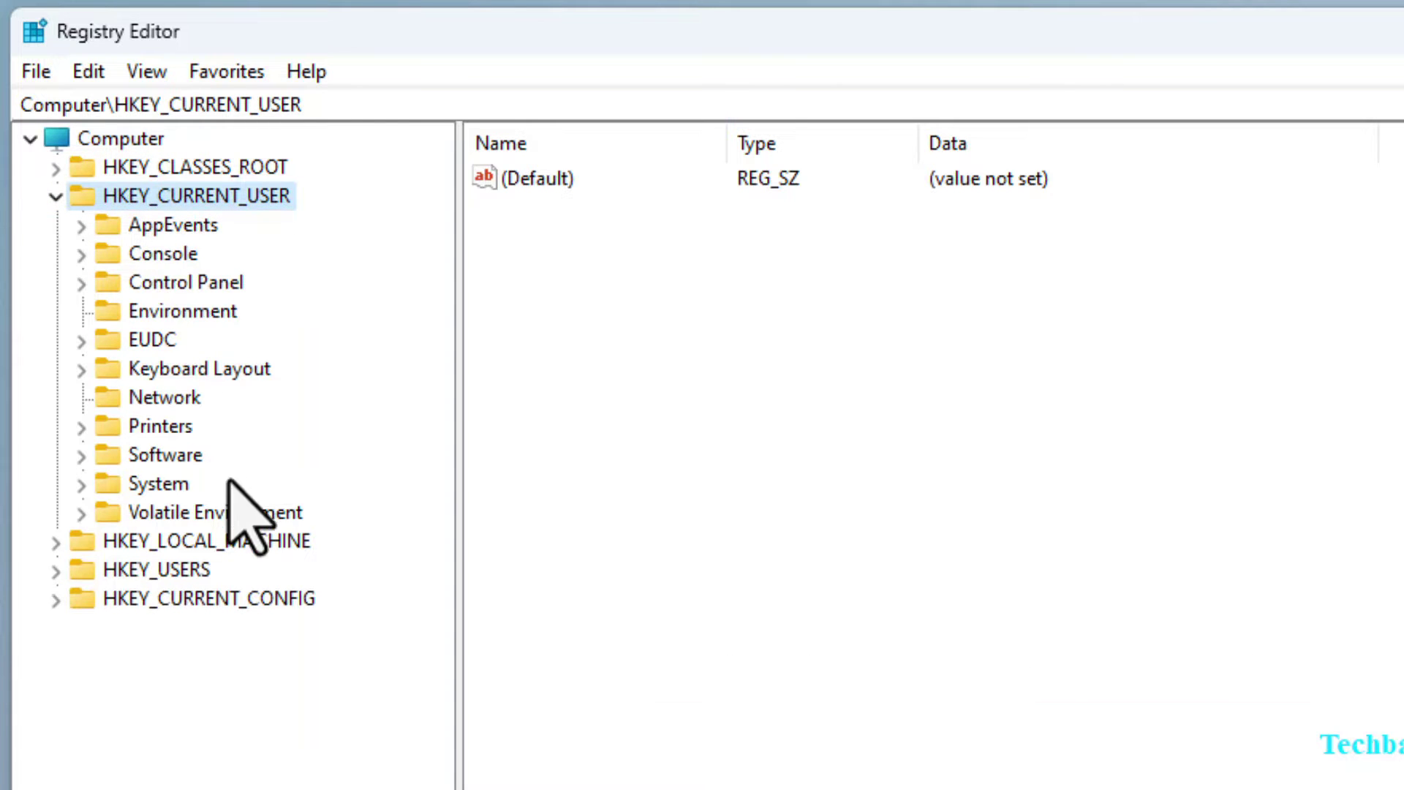
pyautogui.doubleClick(159, 455)
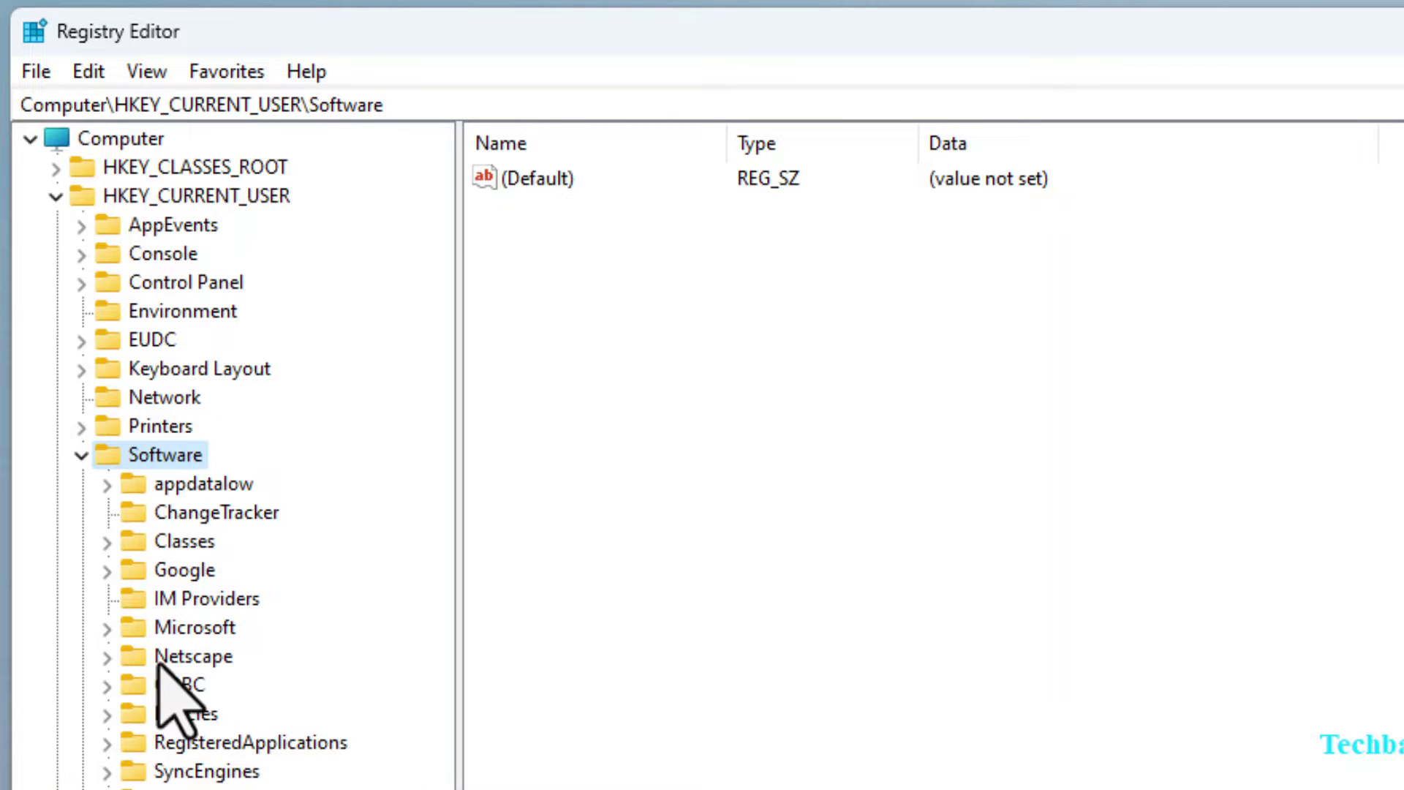
pyautogui.doubleClick(196, 628)
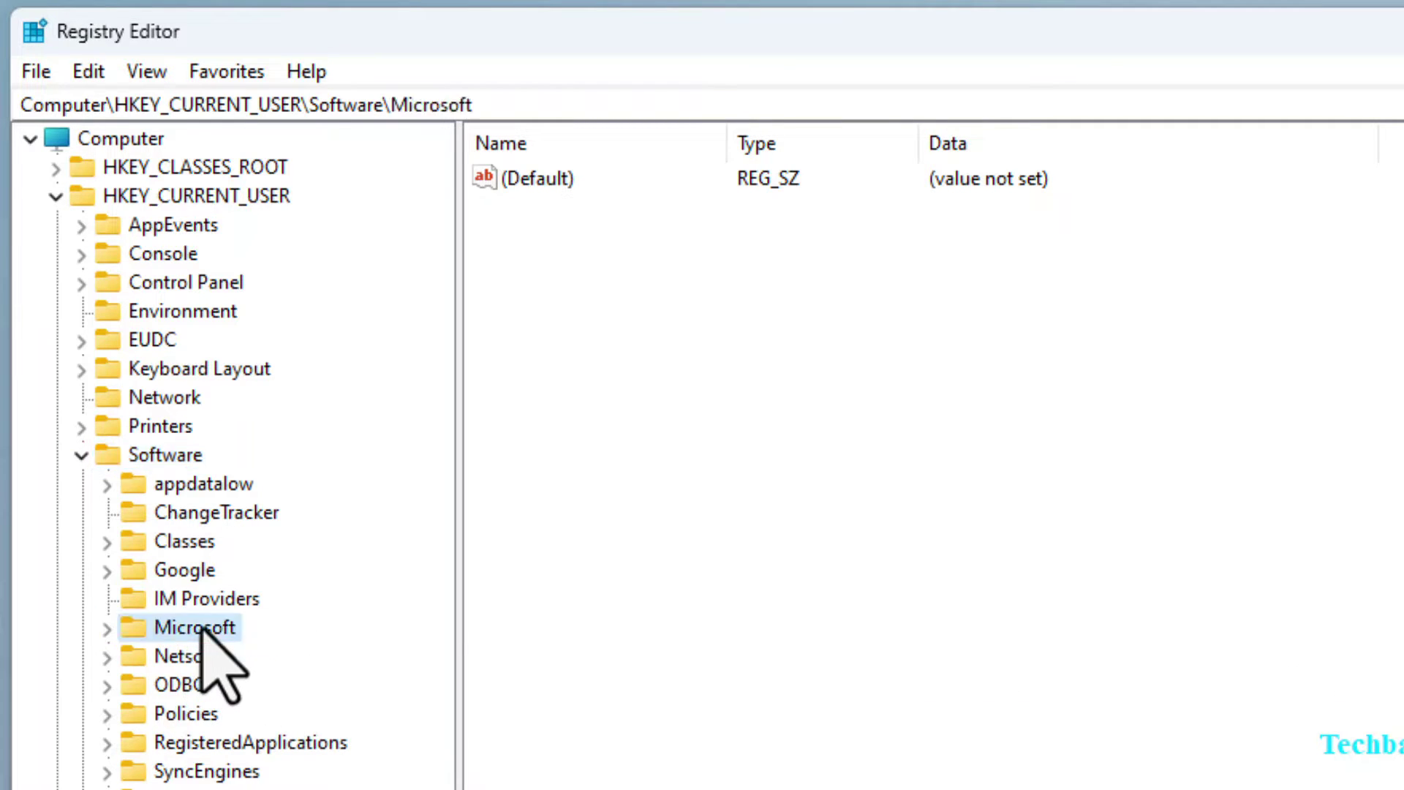
pyautogui.scroll(-1, 285, 644)
pyautogui.scroll(-4, 295, 693)
pyautogui.scroll(-4, 296, 694)
pyautogui.scroll(-5, 292, 684)
pyautogui.scroll(-5, 293, 674)
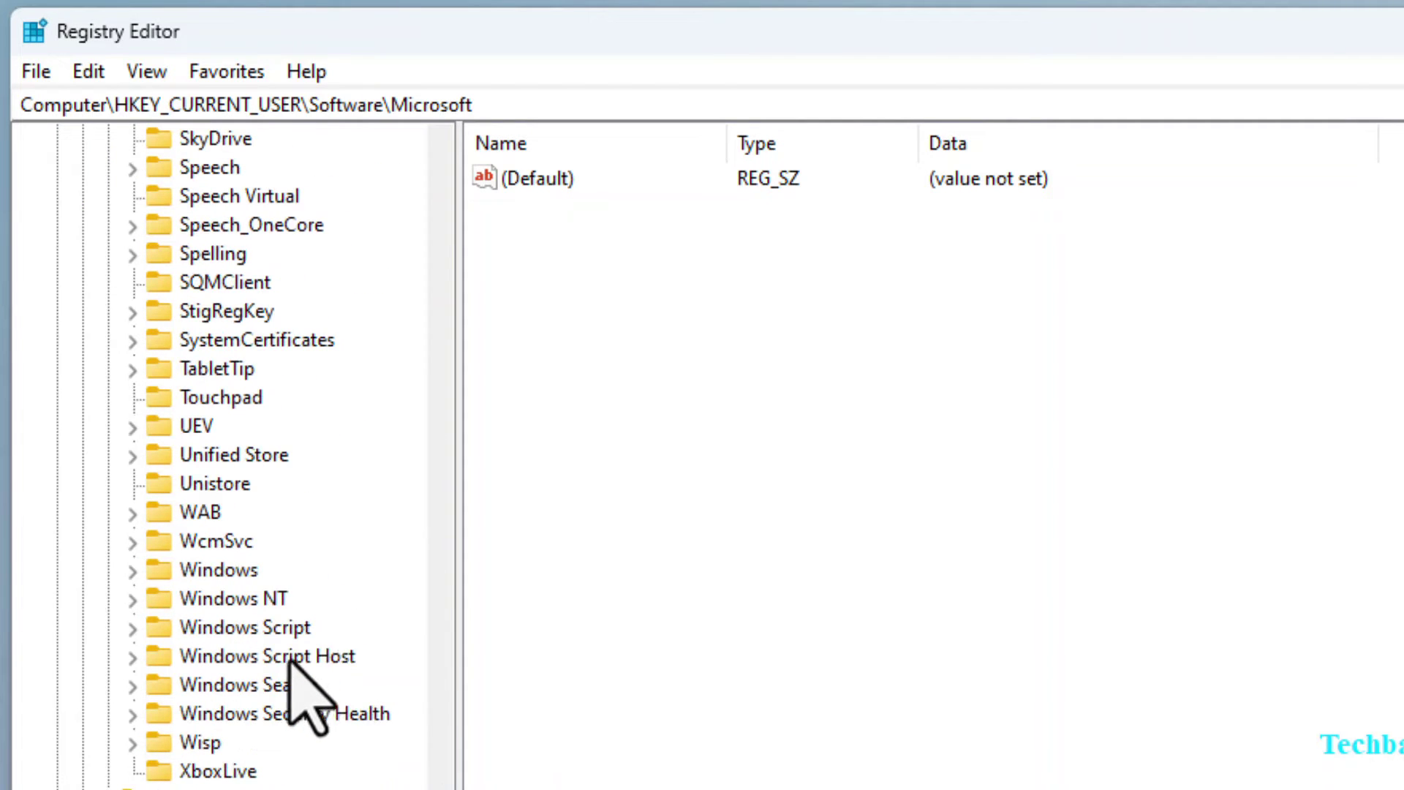
# Step: Drill into Windows\CurrentVersion\Explorer and select Advanced to list its values
pyautogui.doubleClick(233, 572)
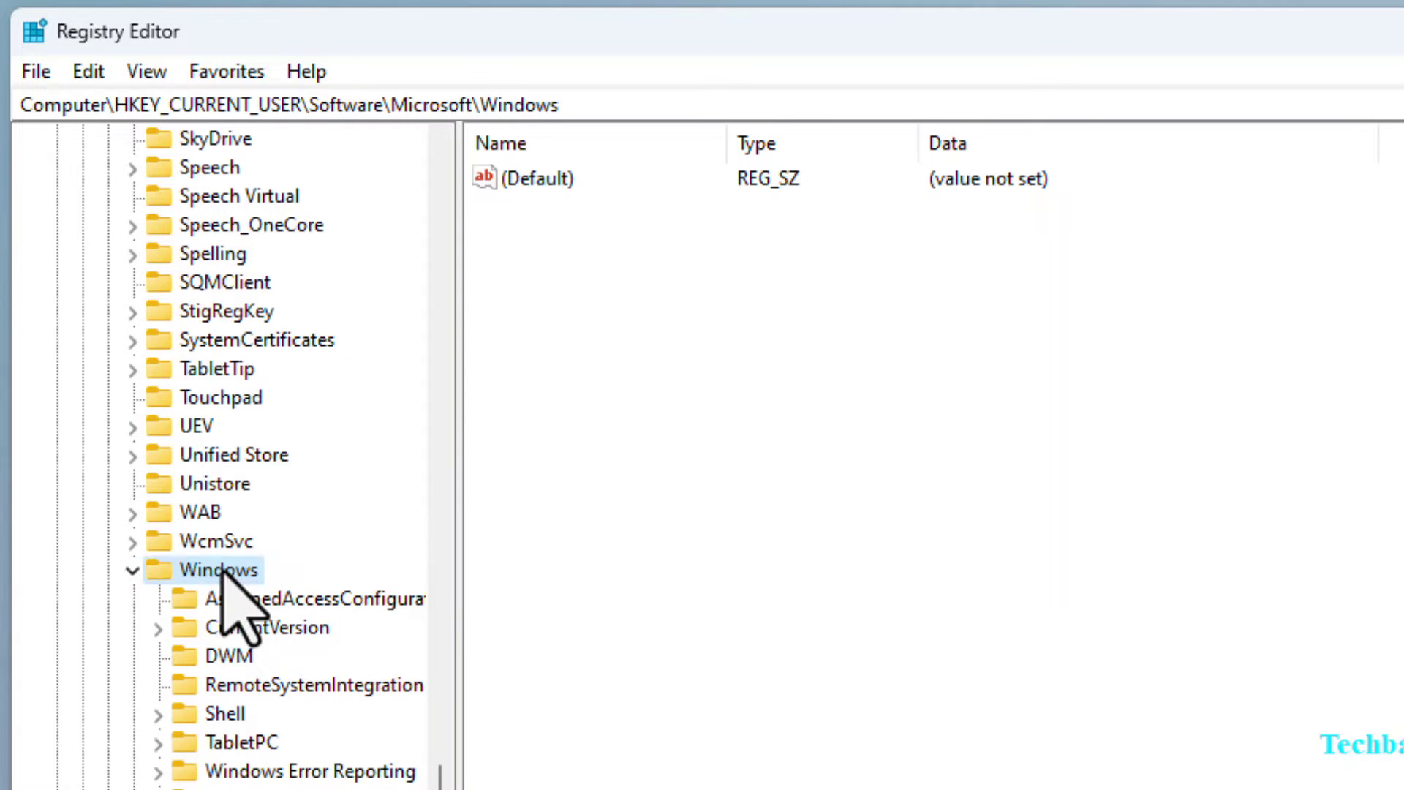
pyautogui.doubleClick(269, 627)
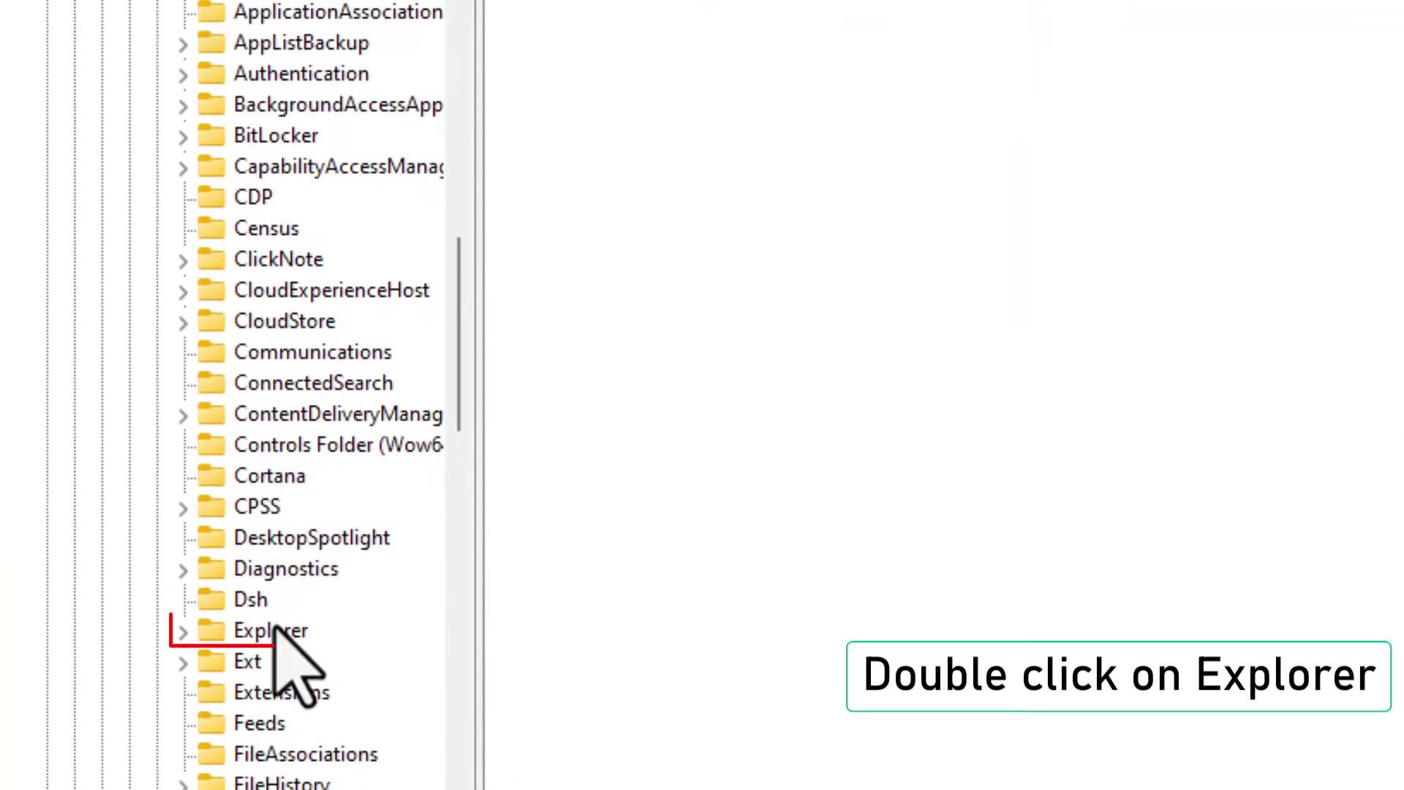
pyautogui.doubleClick(273, 631)
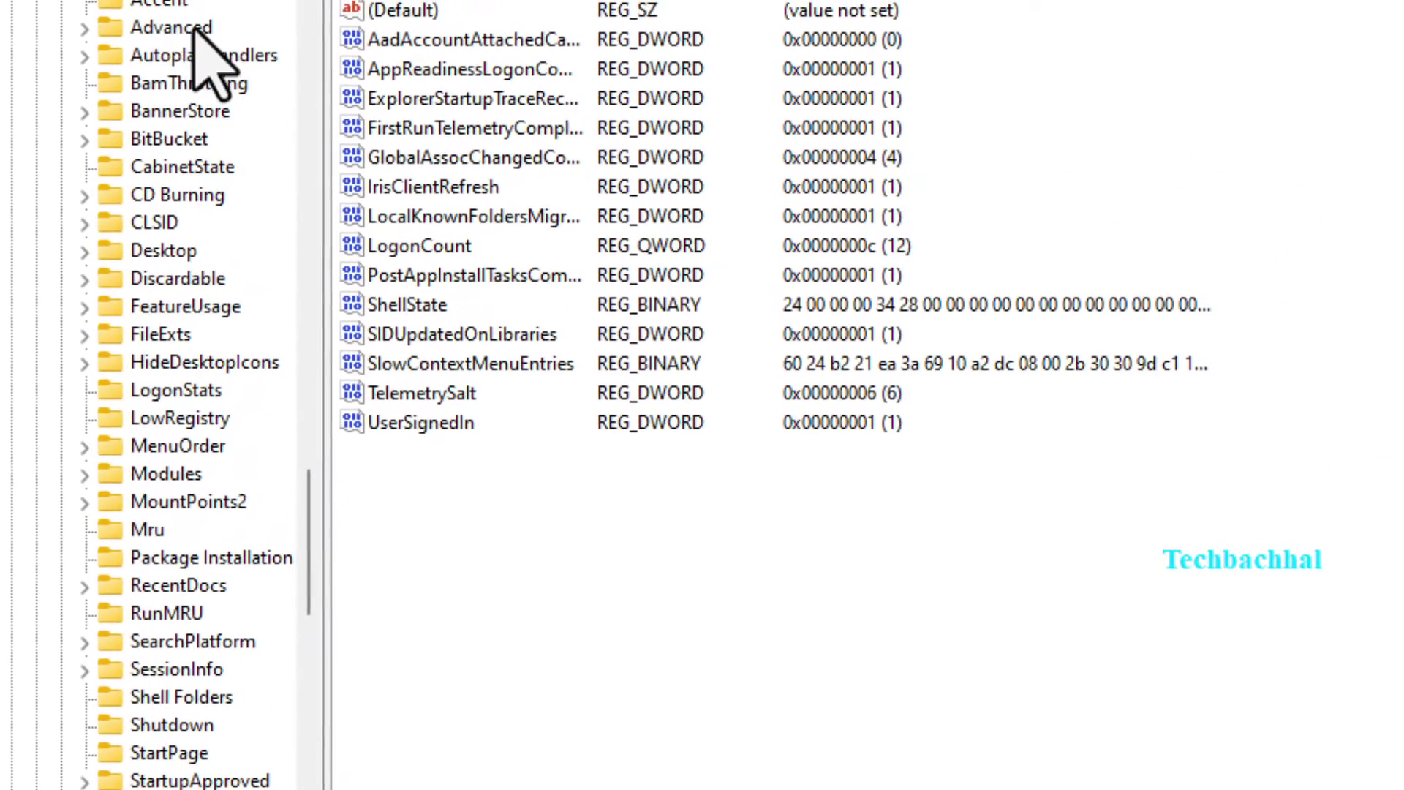
pyautogui.click(178, 37)
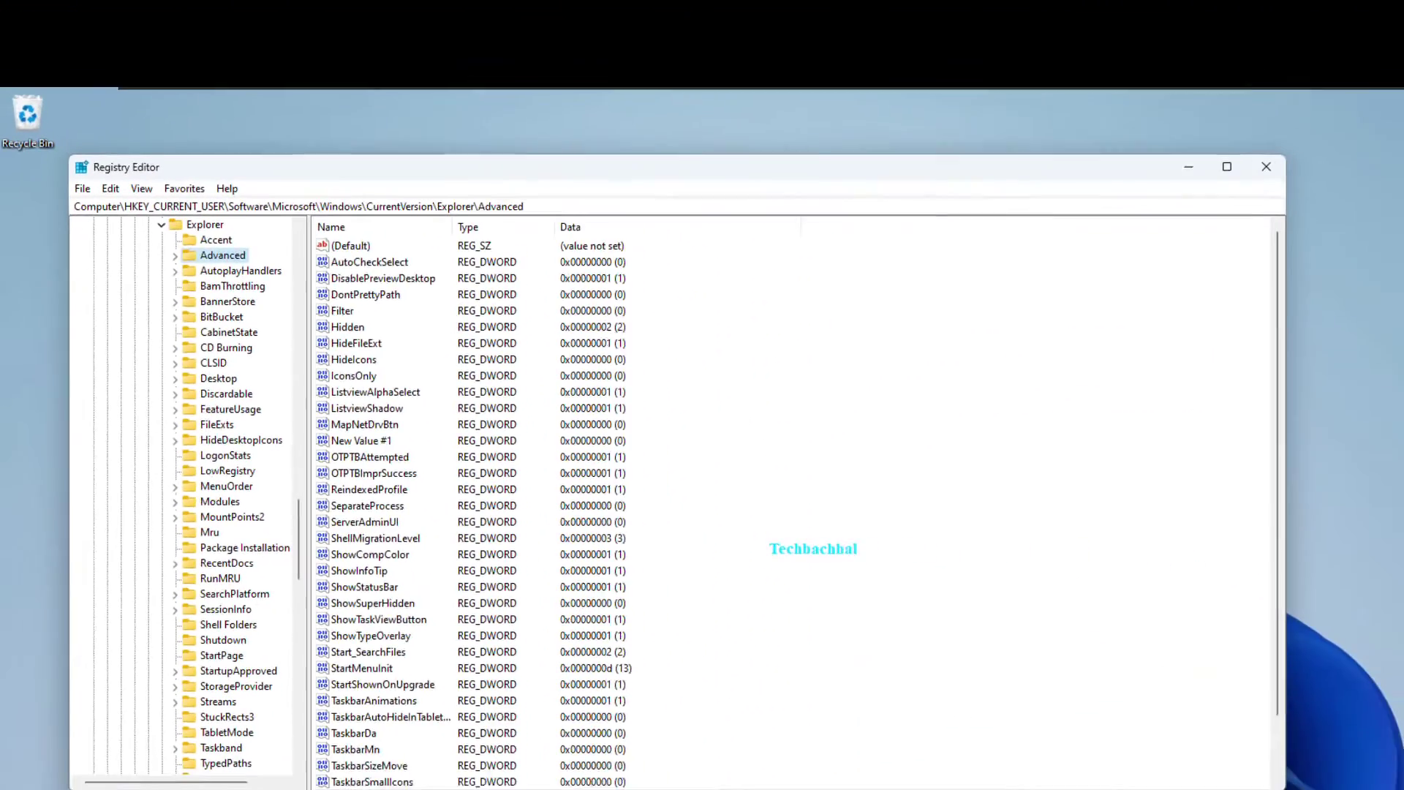
pyautogui.scroll(-2, 731, 476)
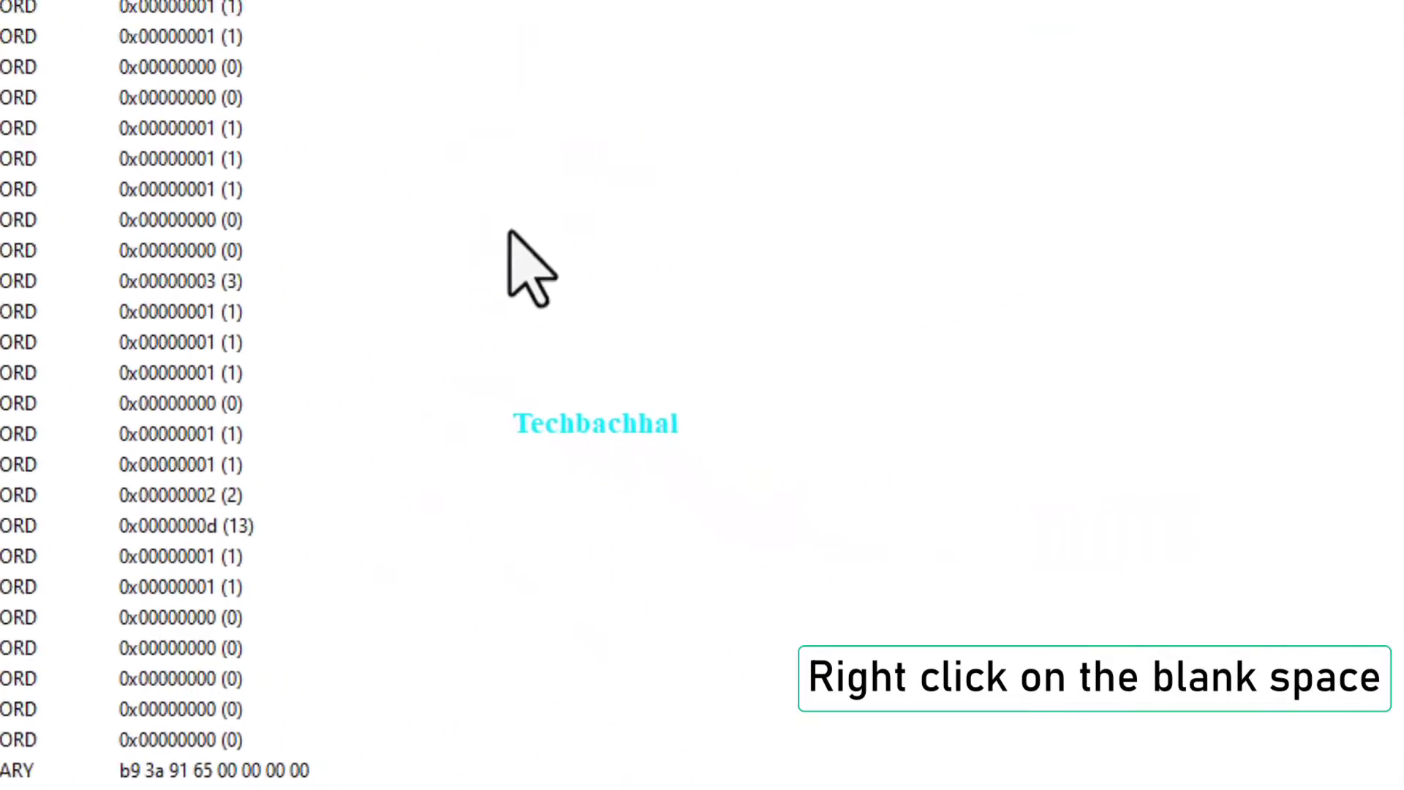
# Step: Create a DWORD (32-bit) value named ShowCopilotButton in Advanced with data 1
pyautogui.rightClick(510, 233)
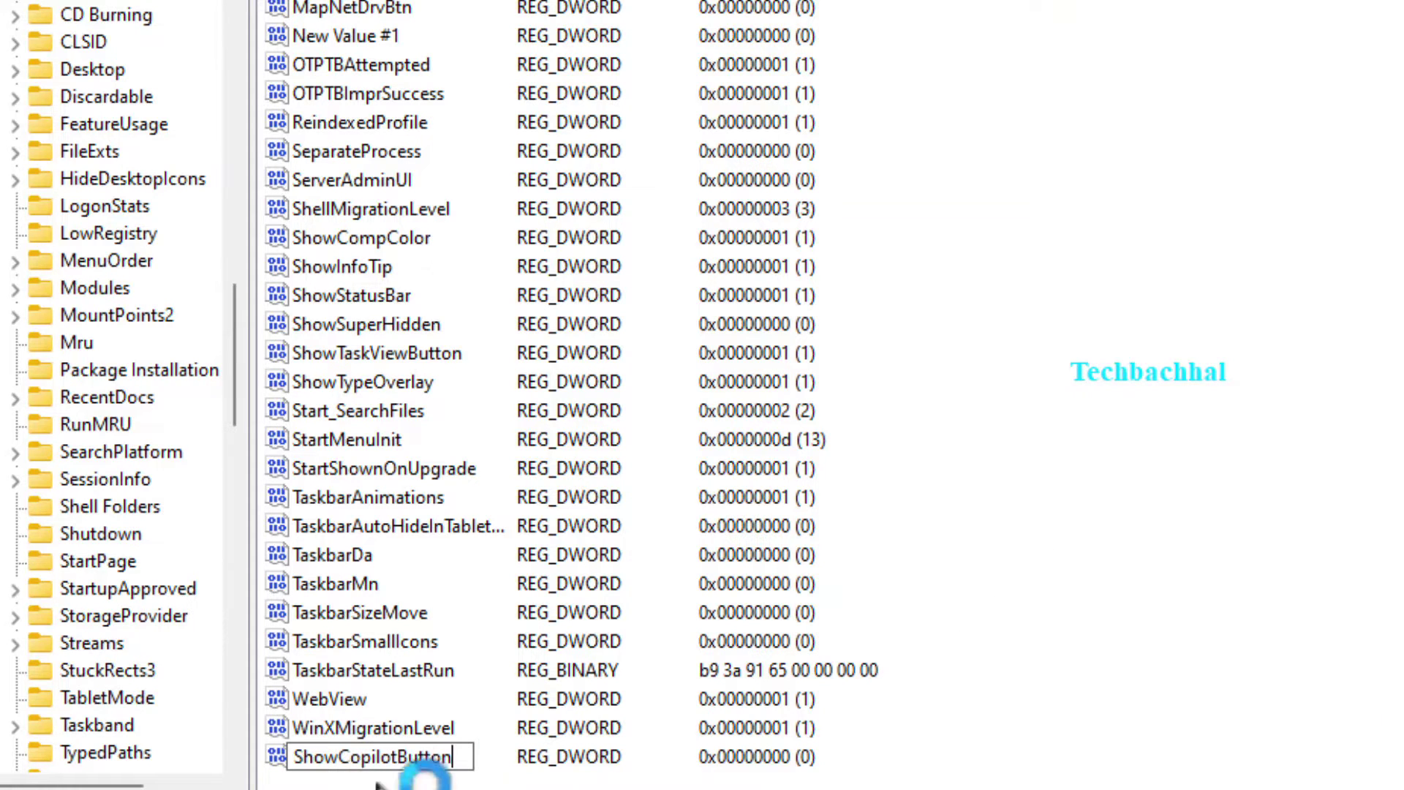
pyautogui.press('Return')
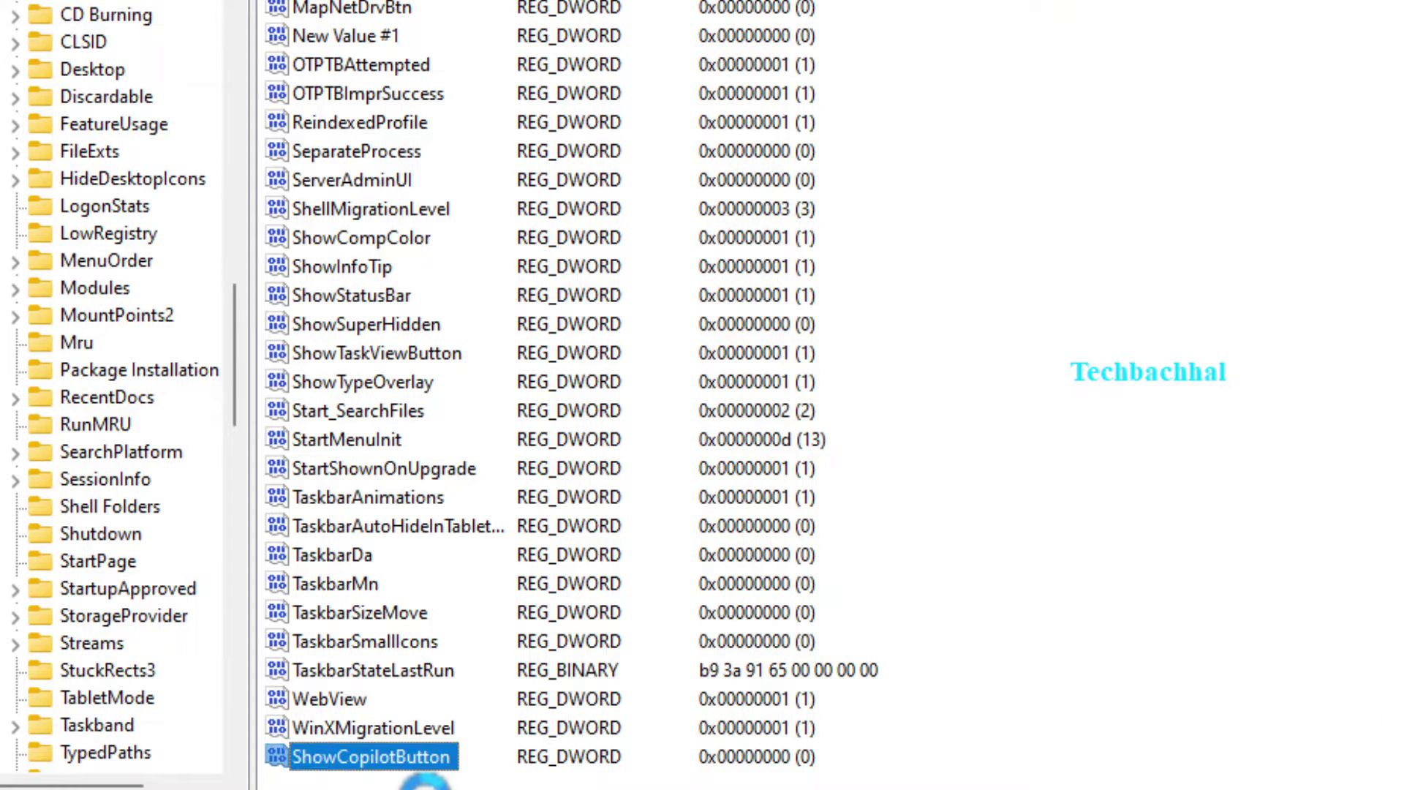
pyautogui.doubleClick(392, 757)
pyautogui.write('1')
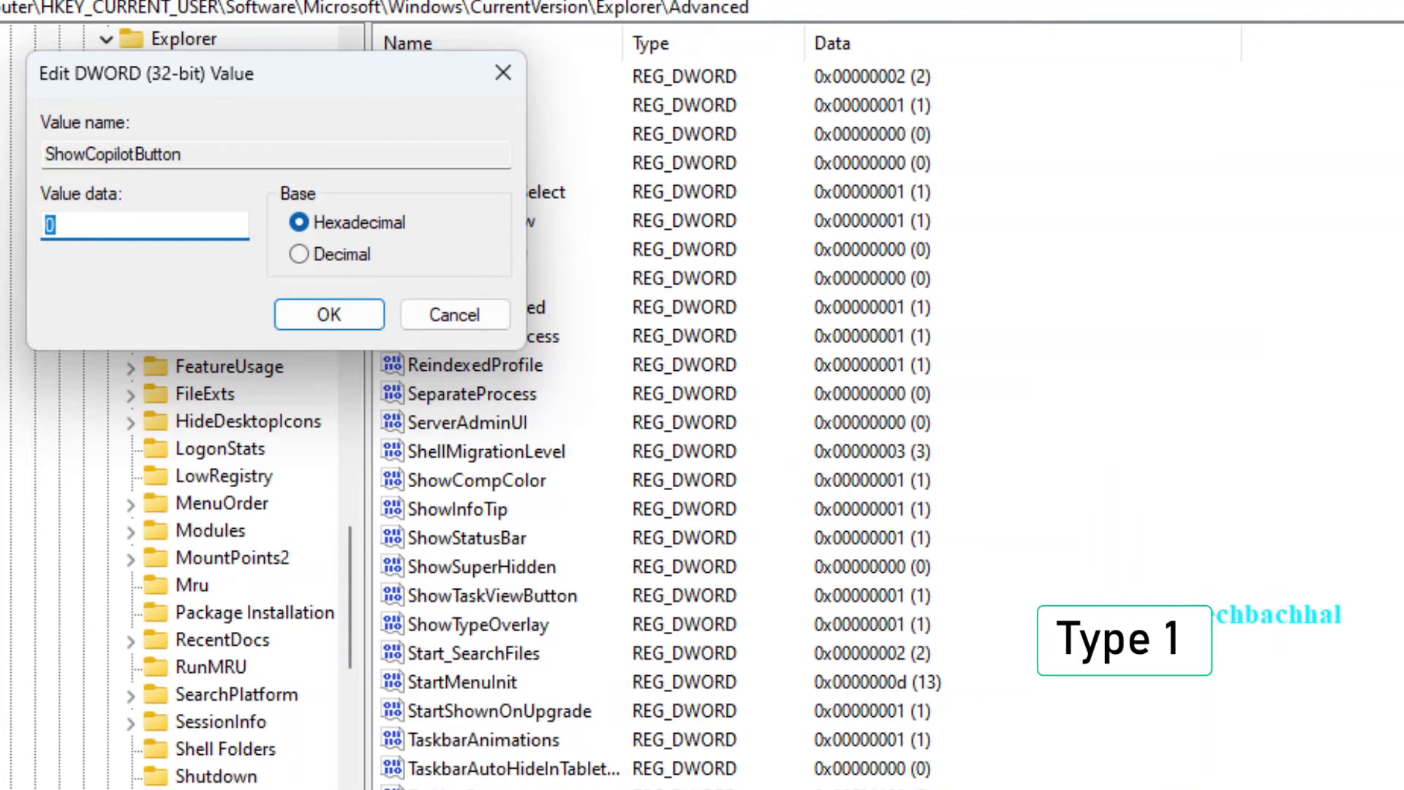
pyautogui.click(316, 313)
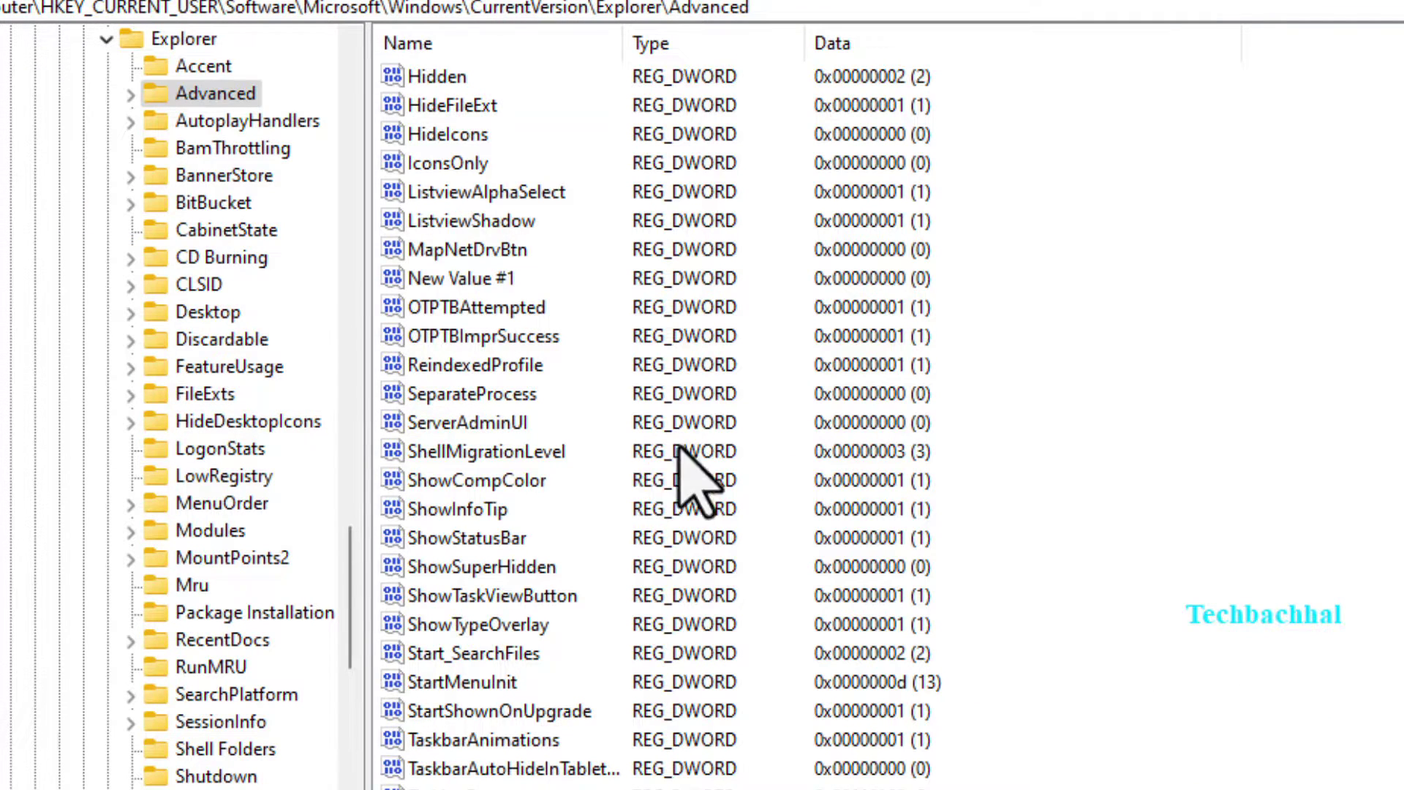
# Step: Collapse the registry tree from Explorer back up to Computer
pyautogui.scroll(7, 256, 380)
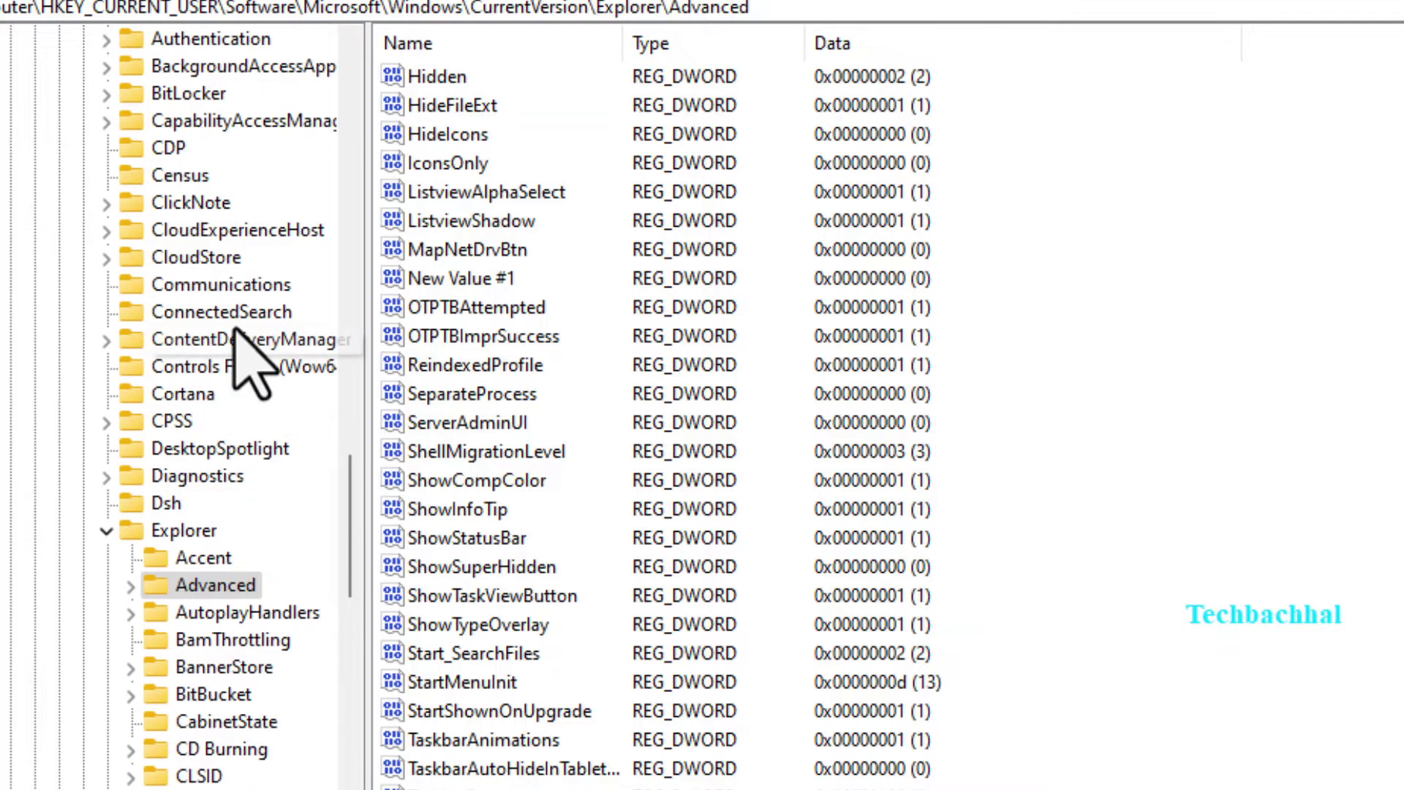
pyautogui.scroll(1, 263, 409)
pyautogui.click(106, 694)
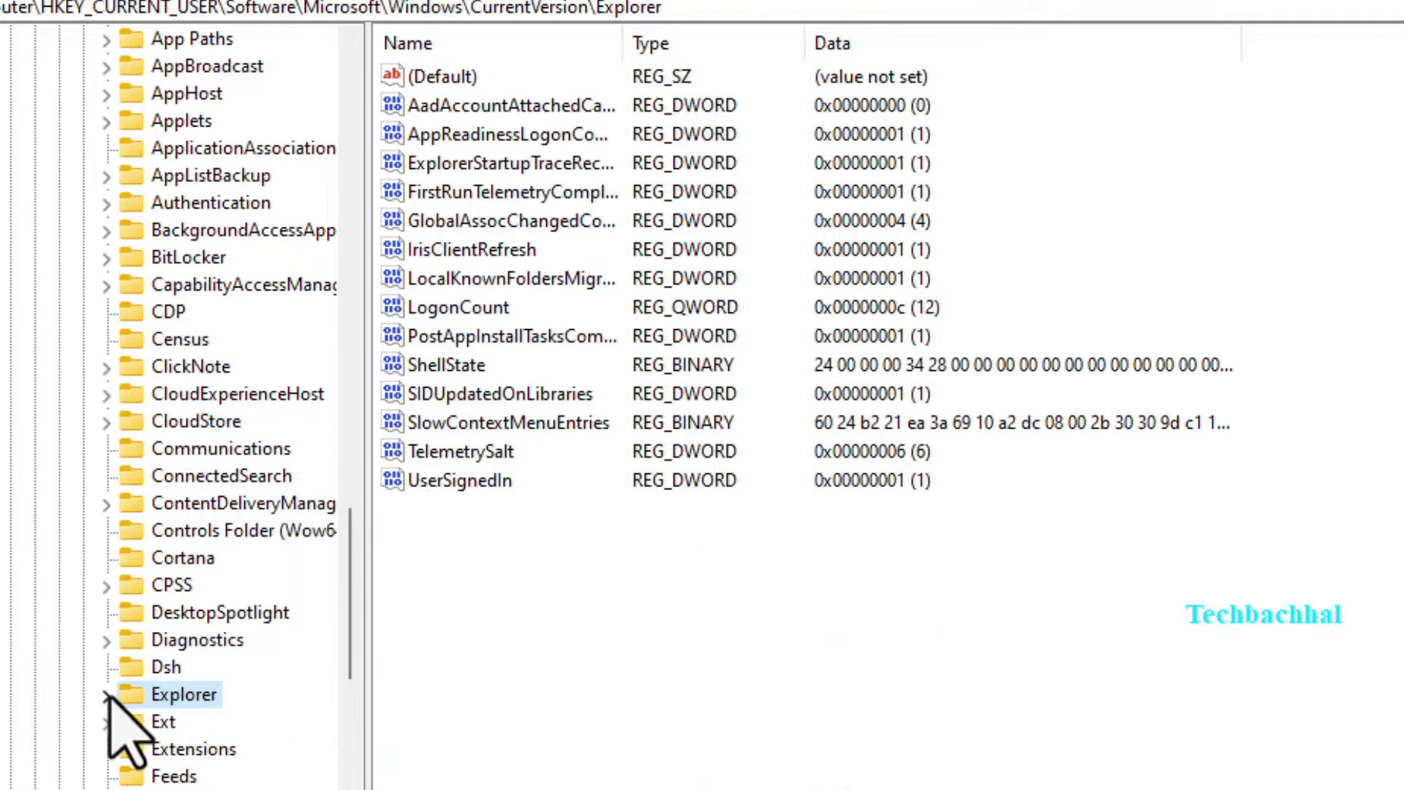
pyautogui.scroll(5, 157, 395)
pyautogui.click(82, 312)
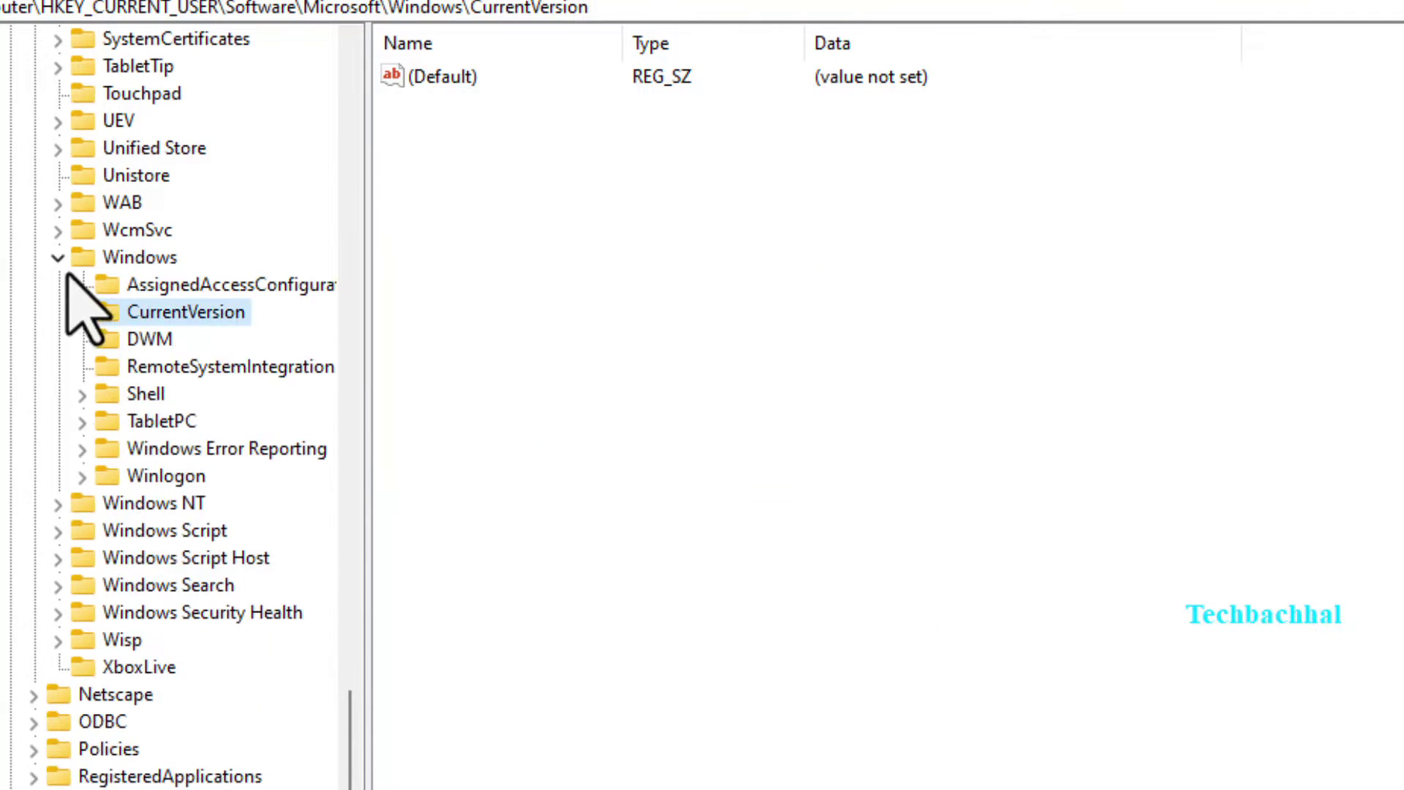
pyautogui.click(58, 258)
pyautogui.scroll(4, 141, 397)
pyautogui.scroll(11, 56, 438)
pyautogui.scroll(9, 69, 438)
pyautogui.scroll(4, 69, 424)
pyautogui.click(34, 503)
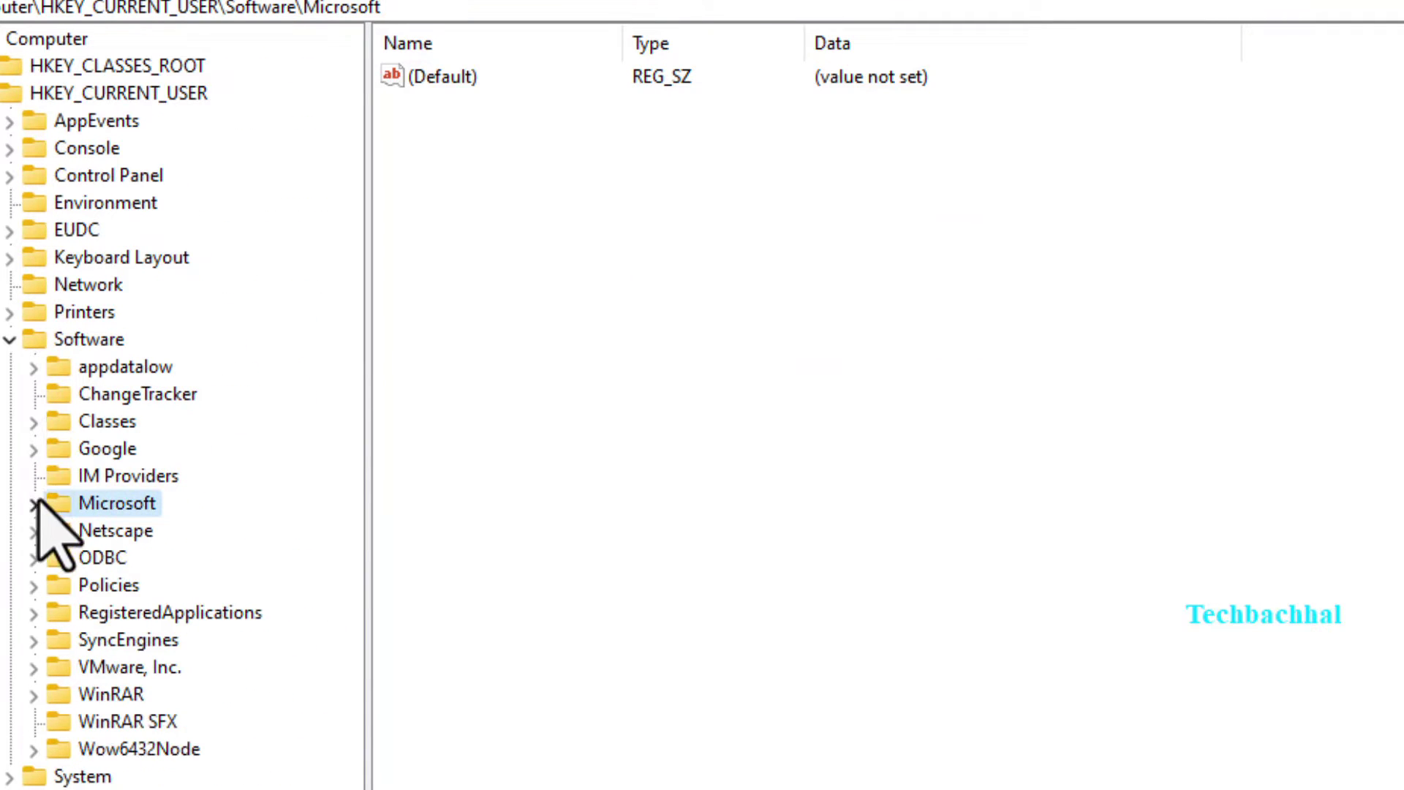
pyautogui.click(9, 339)
pyautogui.click(0, 95)
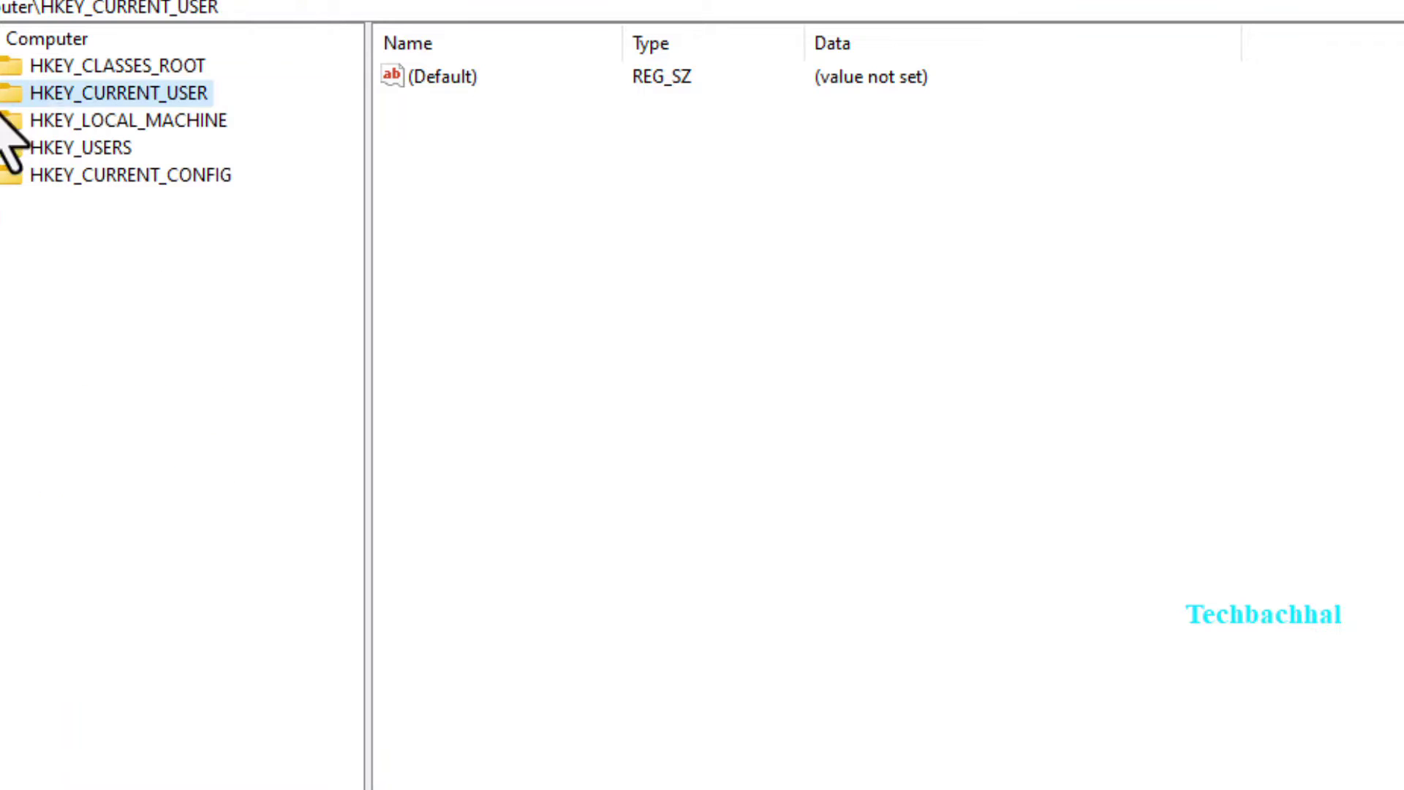
pyautogui.click(59, 42)
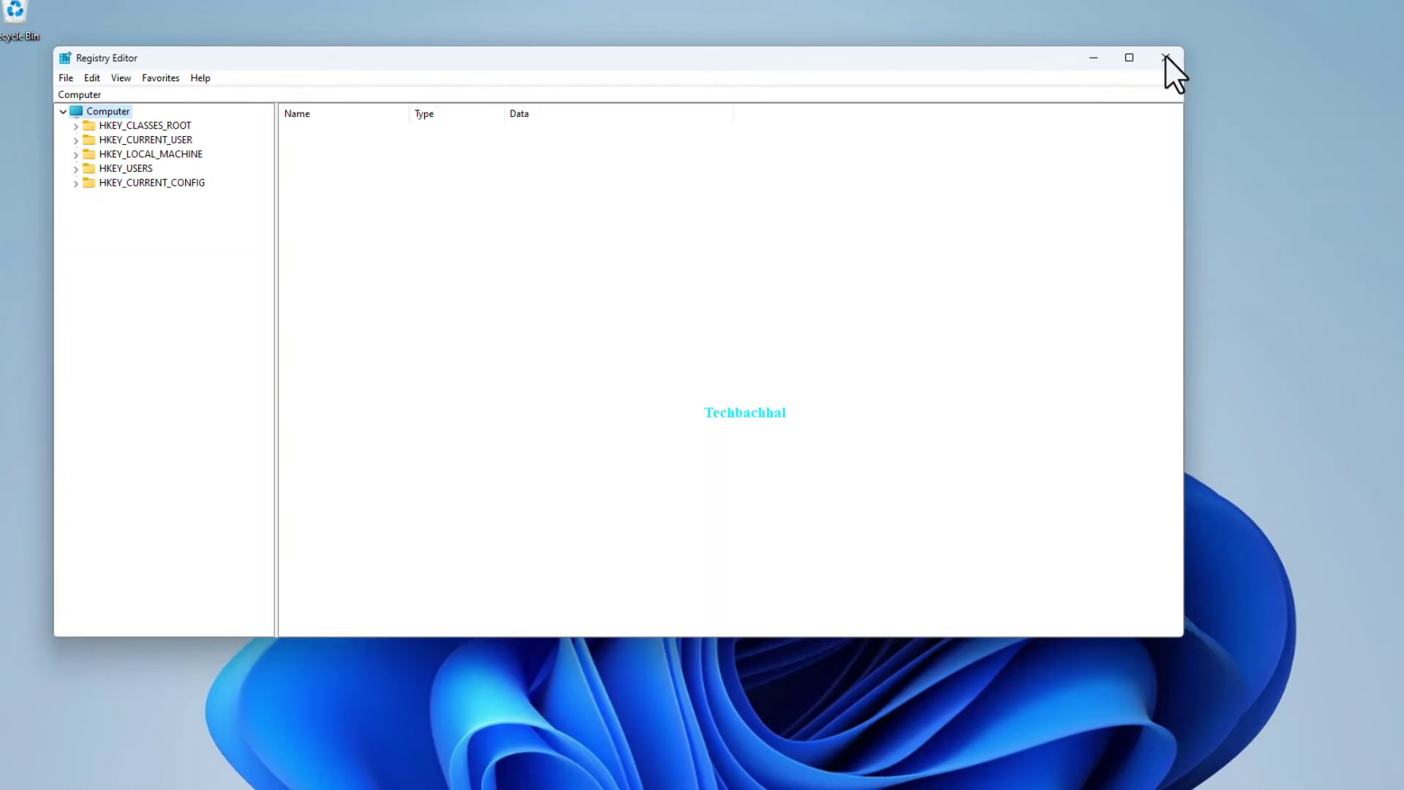
# Step: Close Registry Editor and bring up the taskbar's context menu
pyautogui.click(1165, 54)
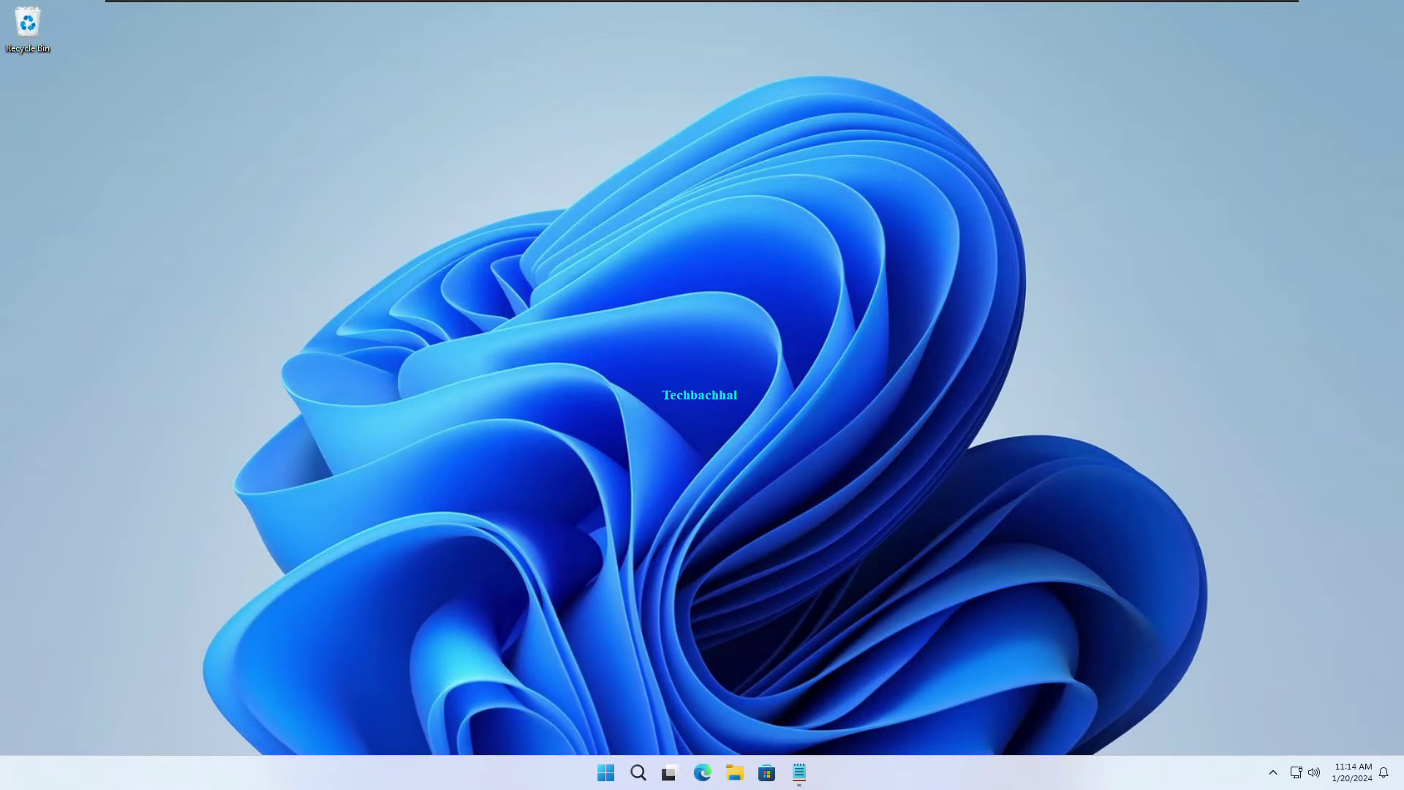
pyautogui.rightClick(606, 772)
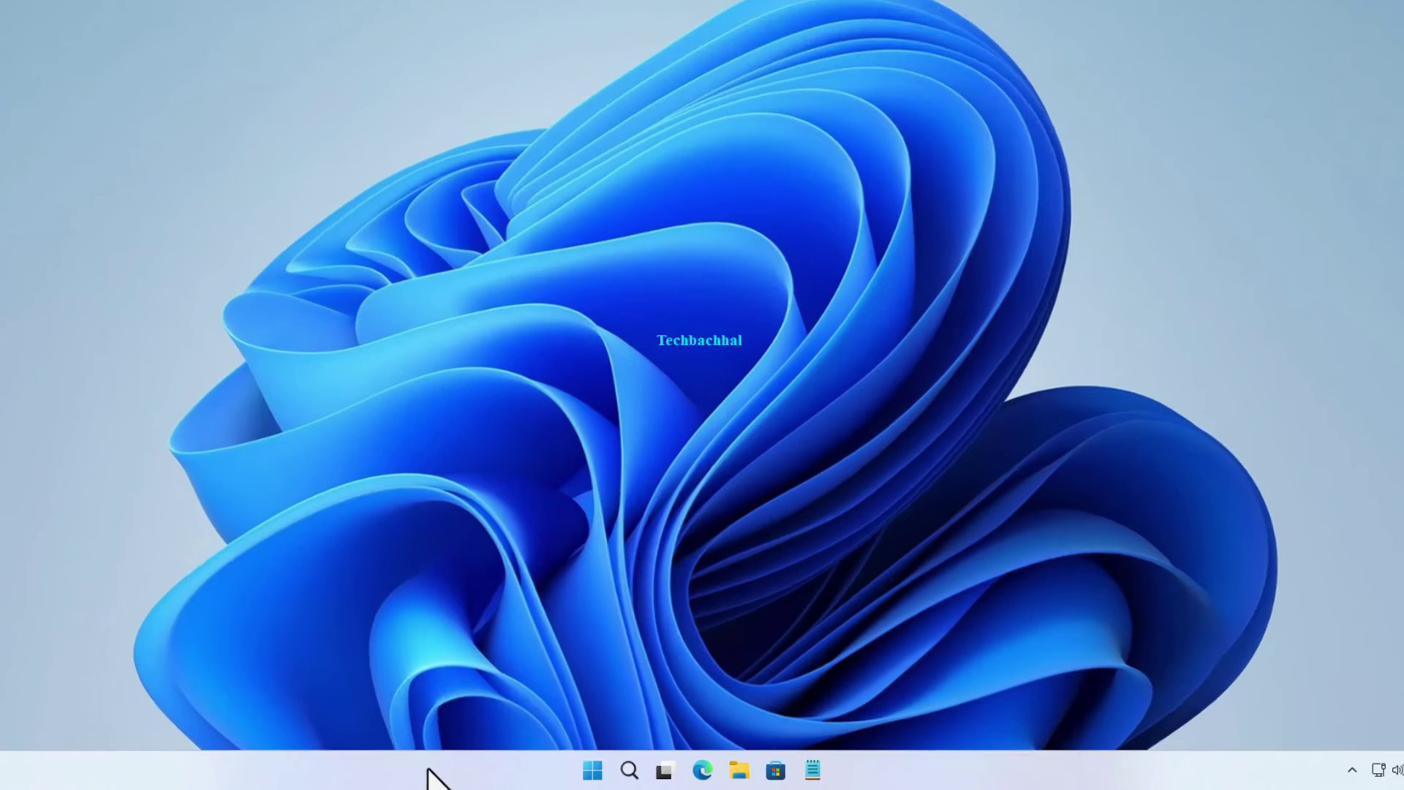
pyautogui.rightClick(462, 774)
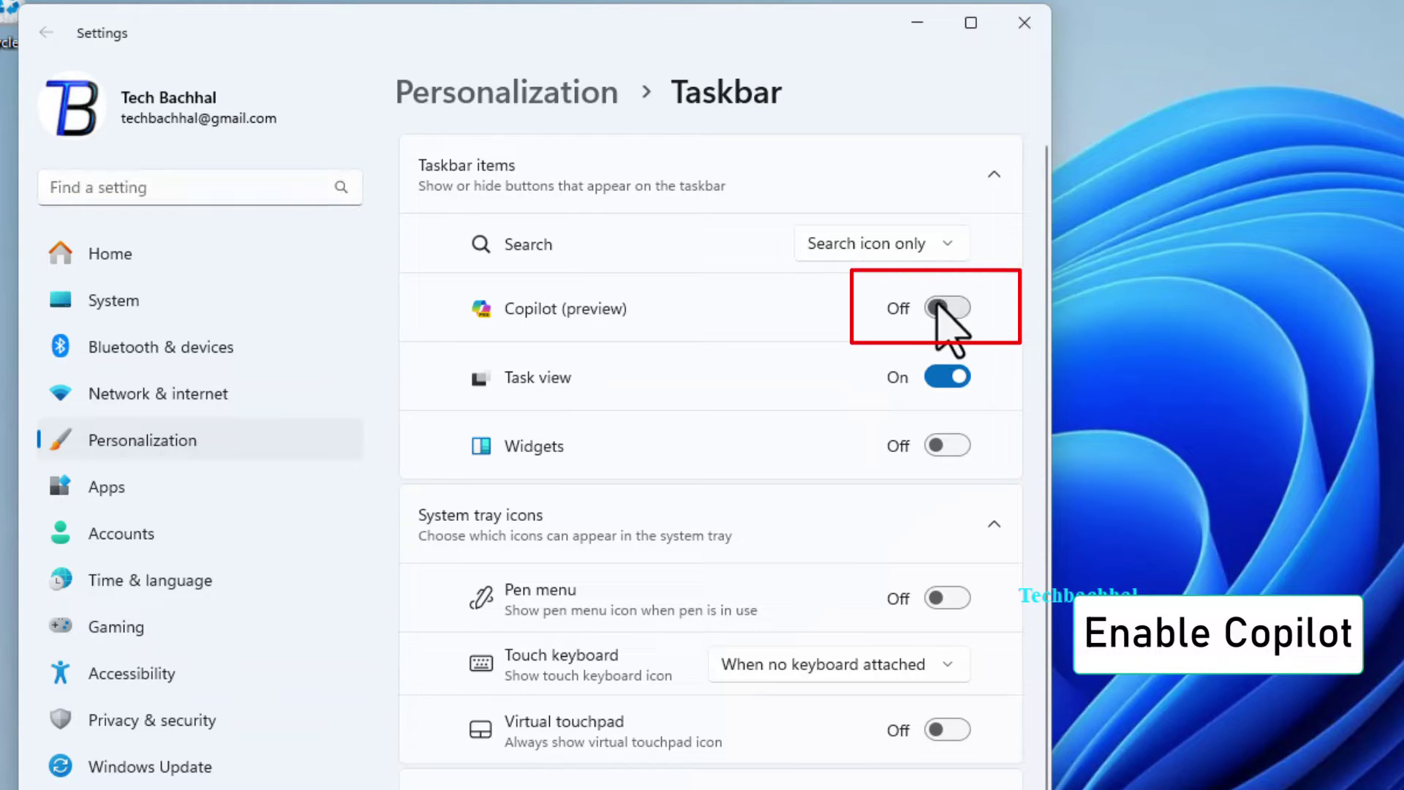
# Step: Switch the Copilot (preview) taskbar toggle On and close Settings
pyautogui.click(939, 306)
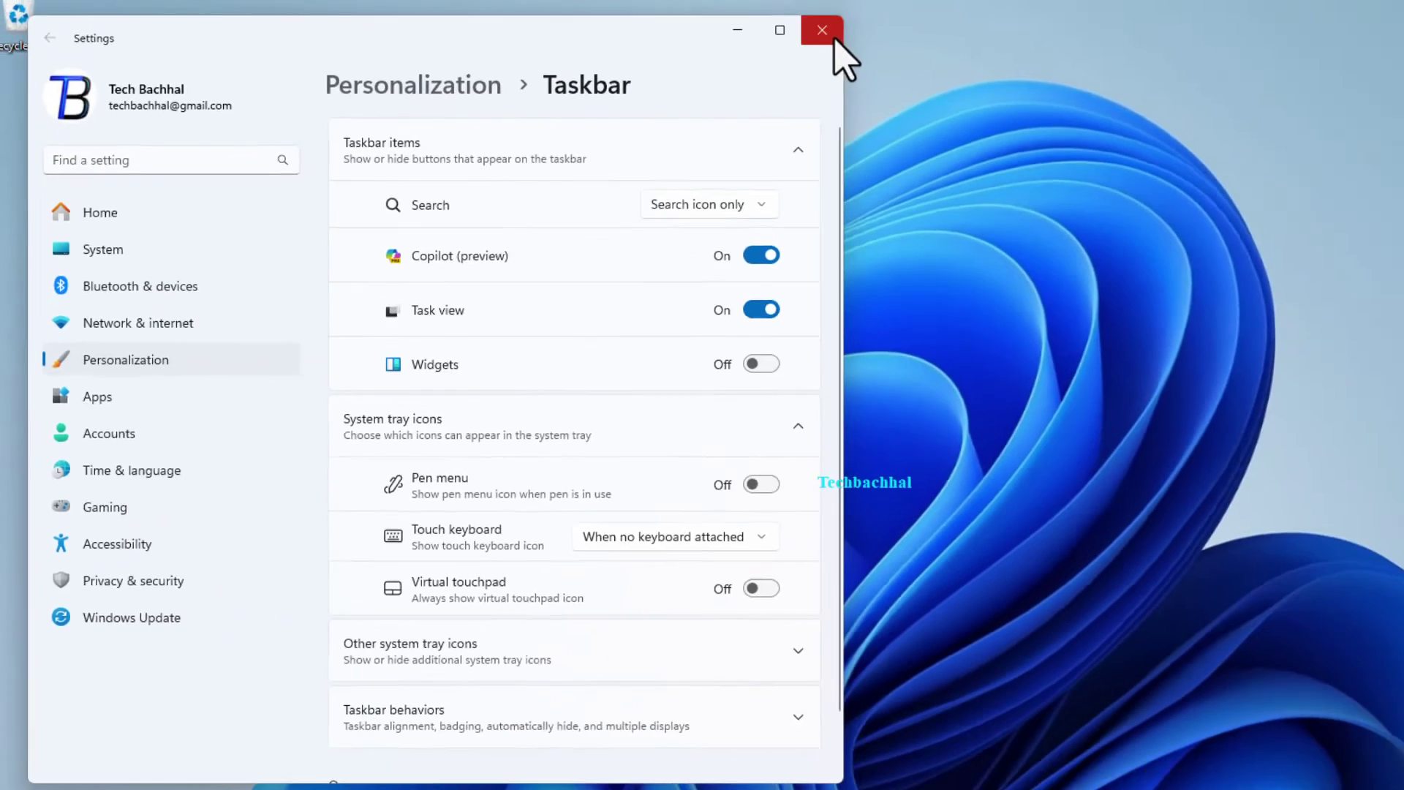
pyautogui.click(1023, 22)
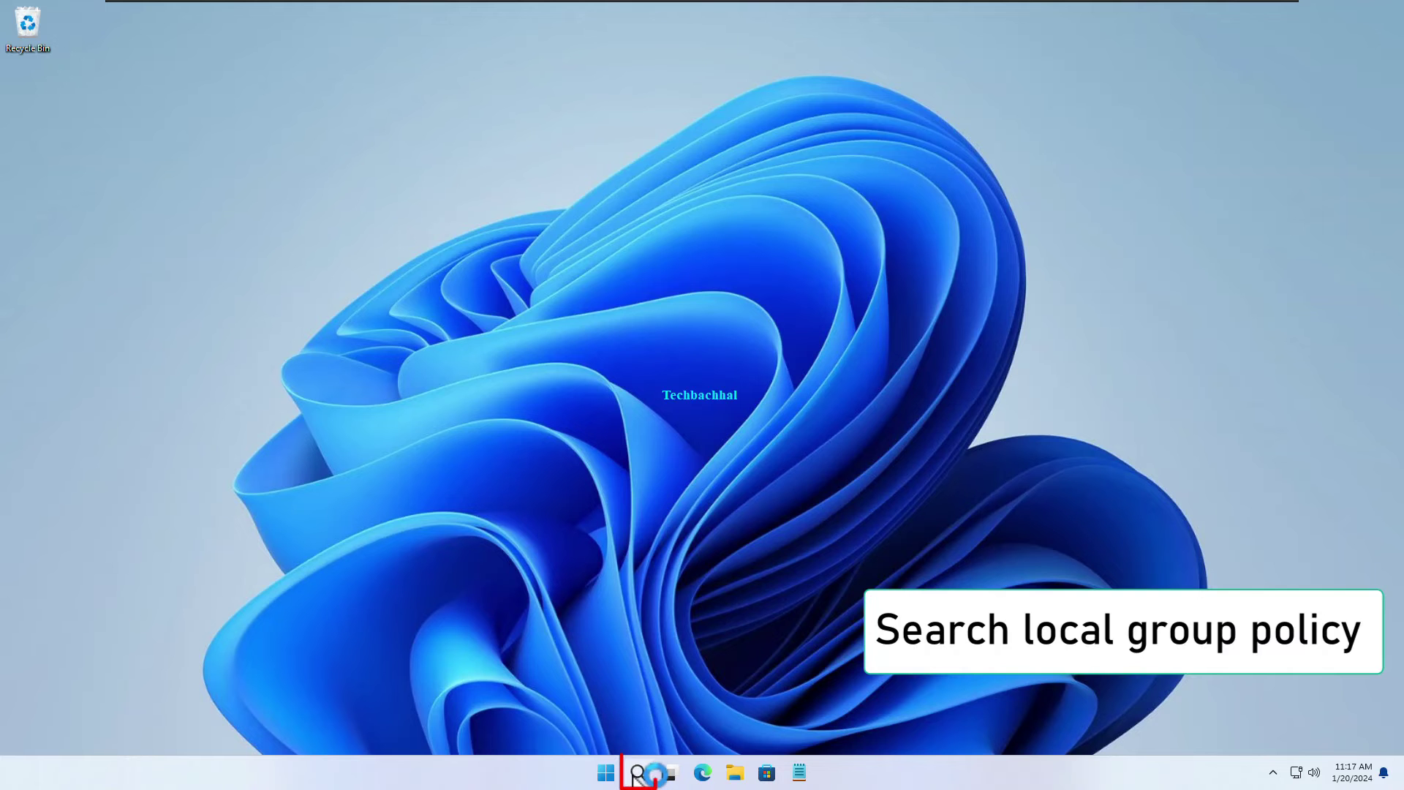
# Step: Search Windows for 'local group policy'
pyautogui.click(638, 774)
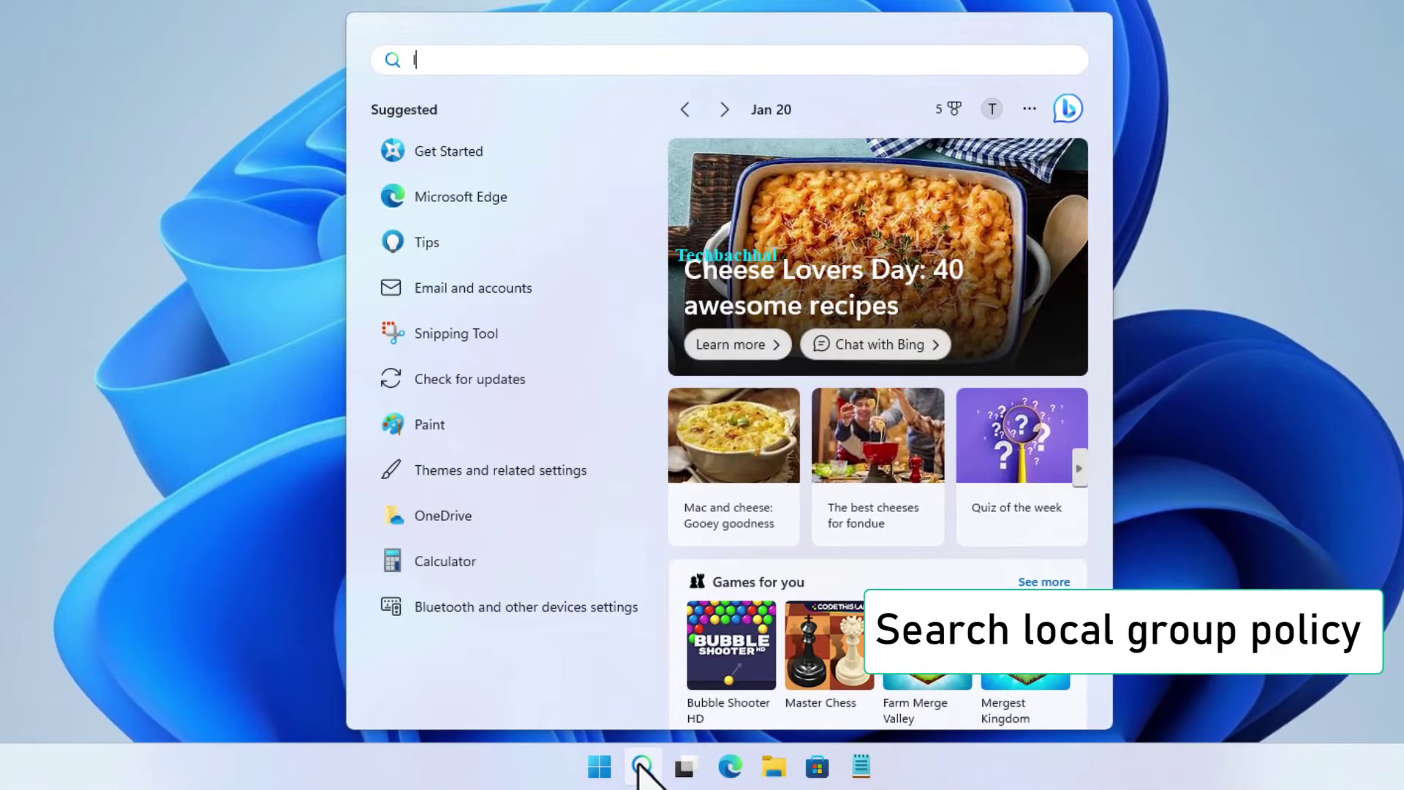
pyautogui.write('local group policy')
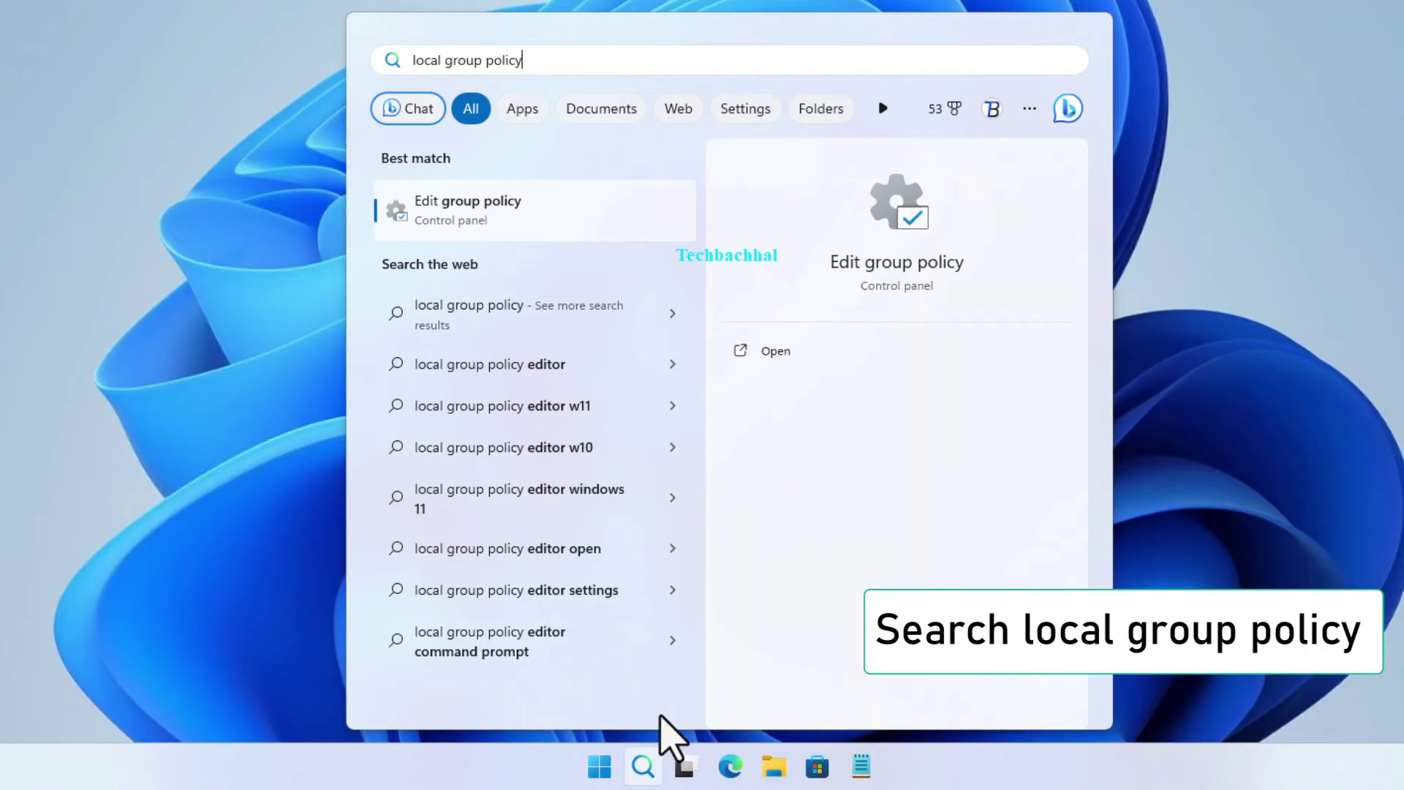
# Step: Launch Edit group policy and expand User Configuration > Administrative Templates > Windows Components
pyautogui.click(476, 212)
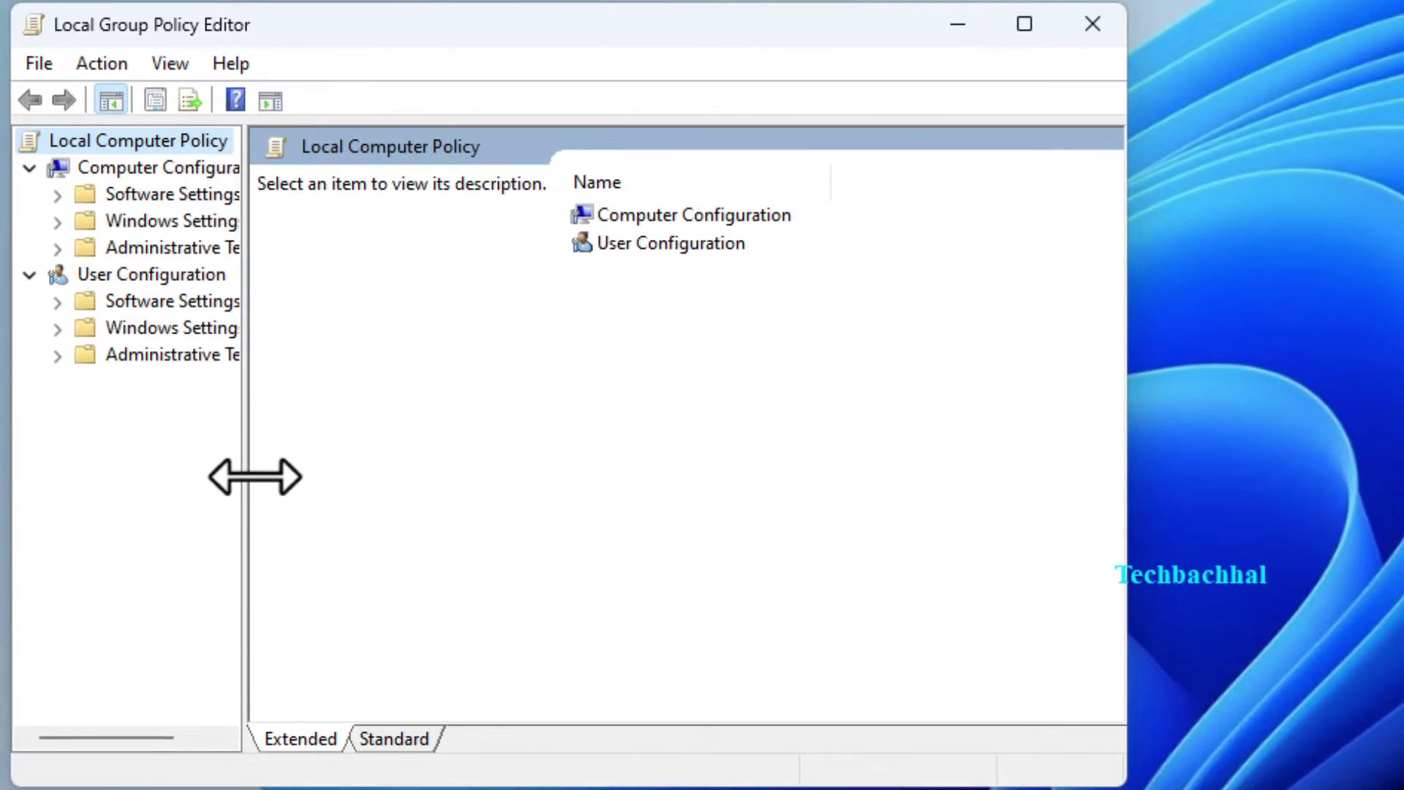
pyautogui.moveTo(228, 447); pyautogui.dragTo(316, 454)
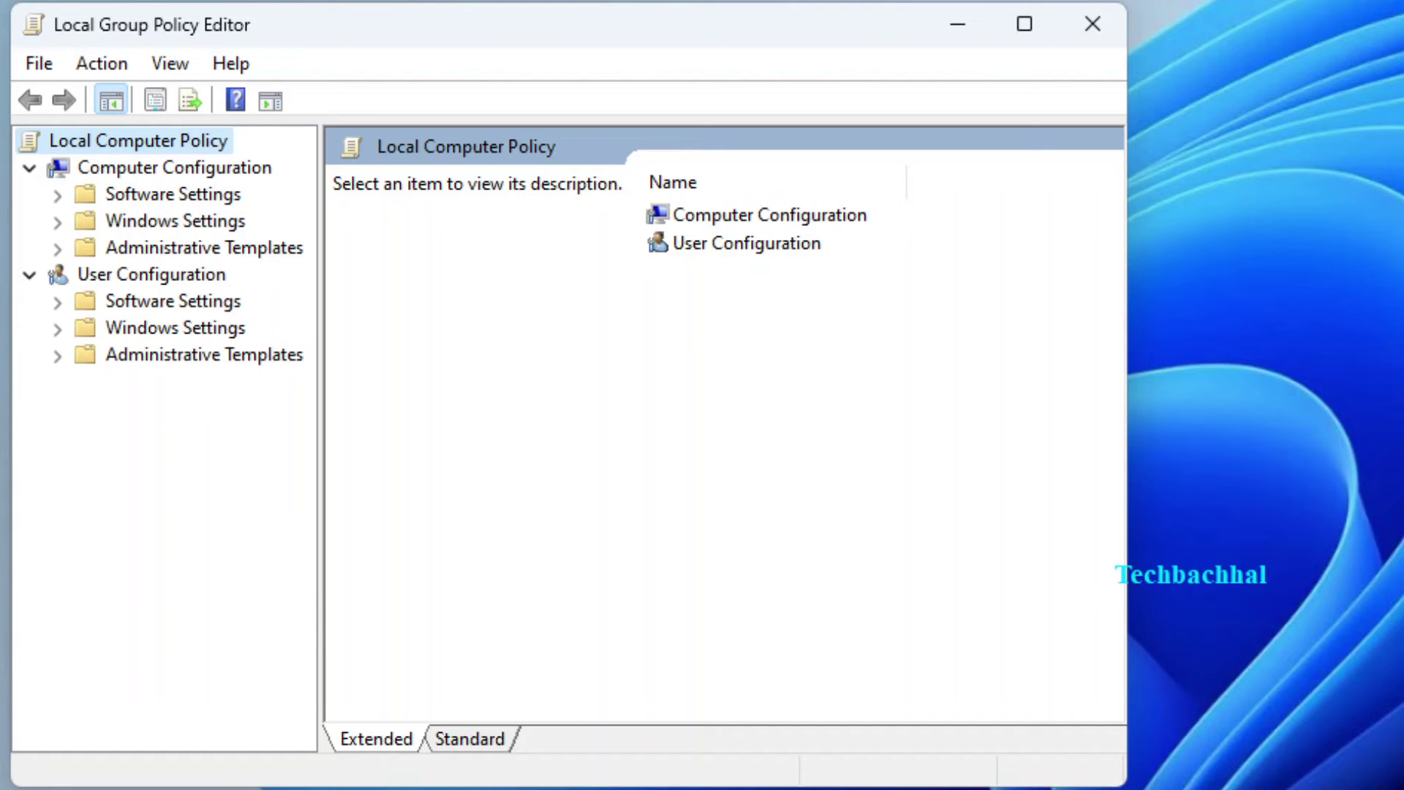
pyautogui.doubleClick(179, 354)
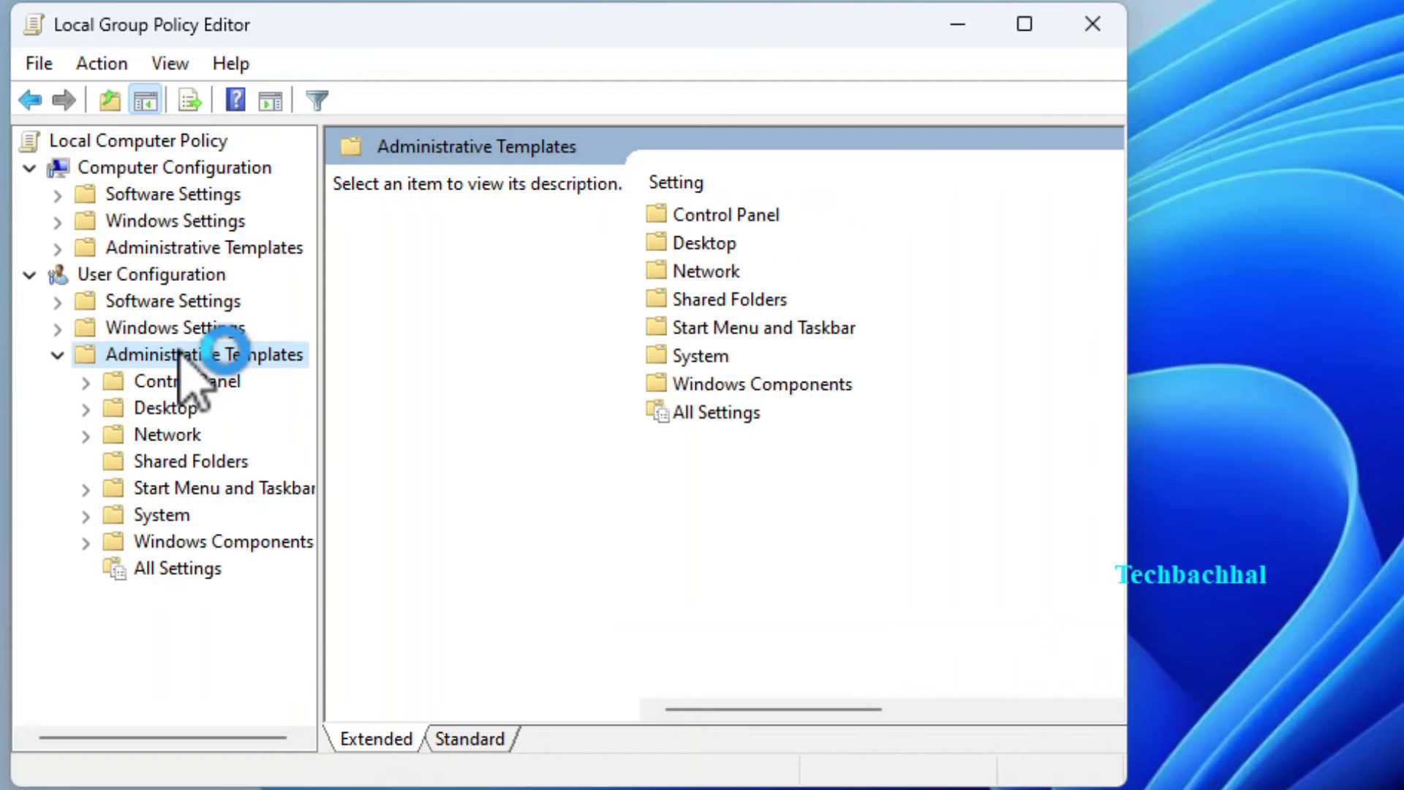
pyautogui.click(326, 636)
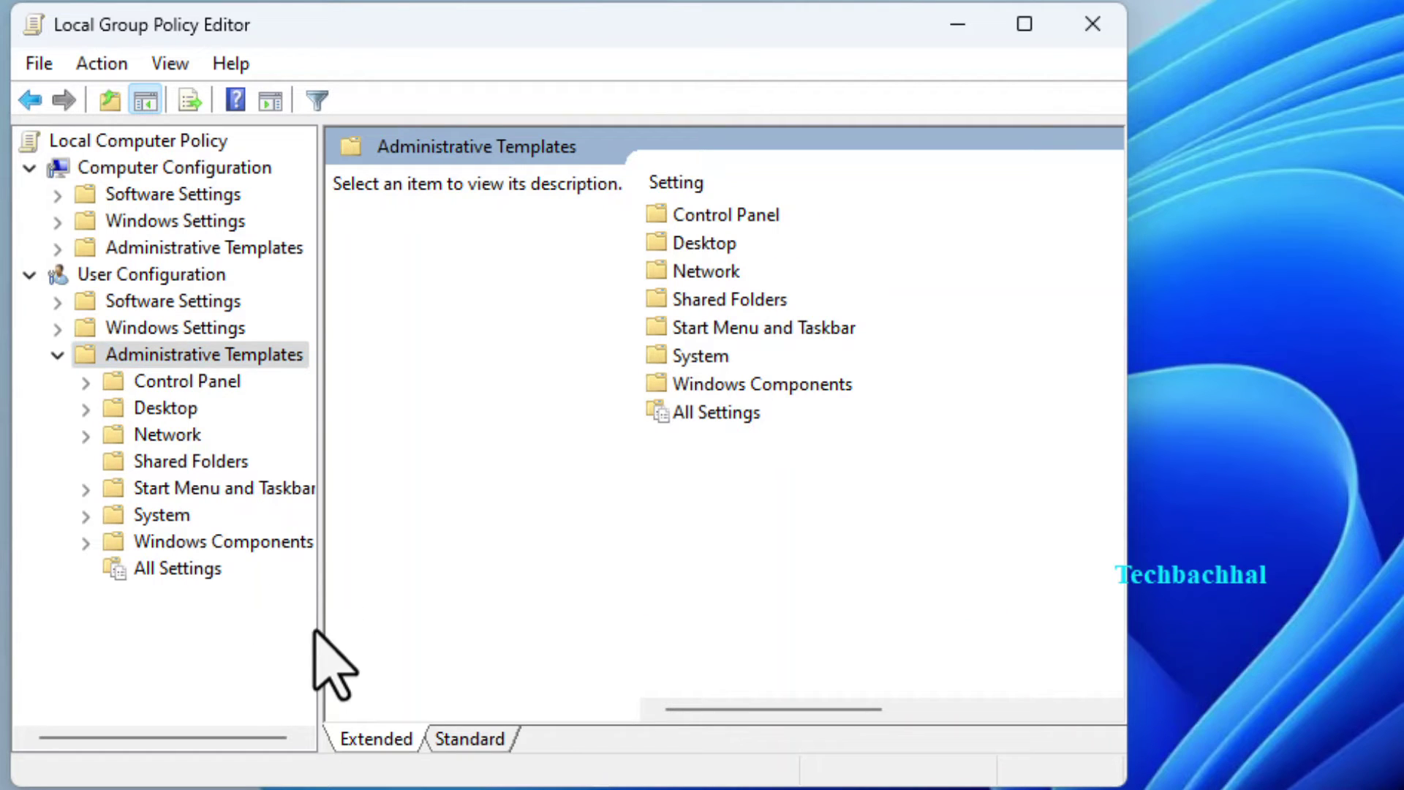
pyautogui.moveTo(318, 630); pyautogui.dragTo(352, 636)
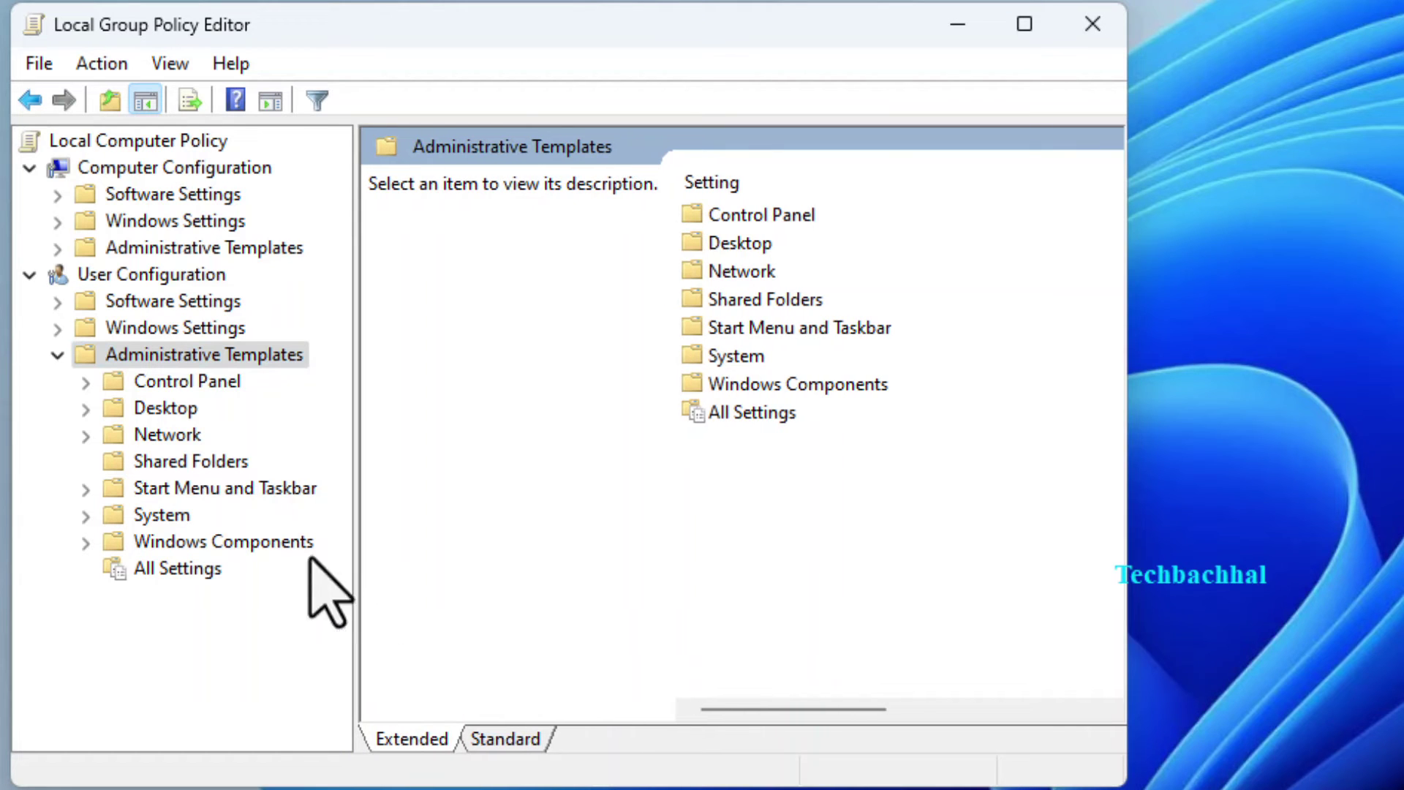
pyautogui.doubleClick(213, 541)
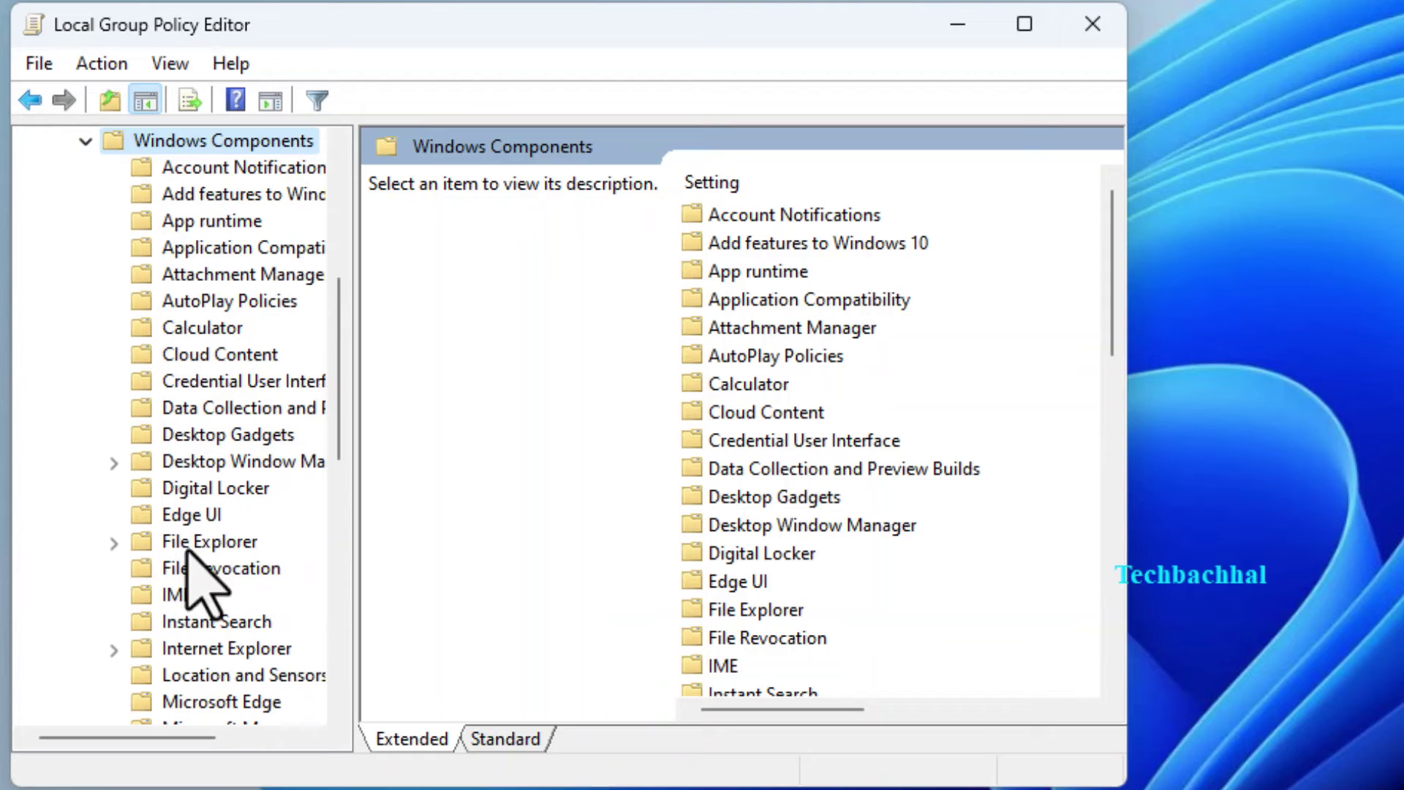
pyautogui.scroll(-1, 826, 539)
pyautogui.scroll(-2, 826, 539)
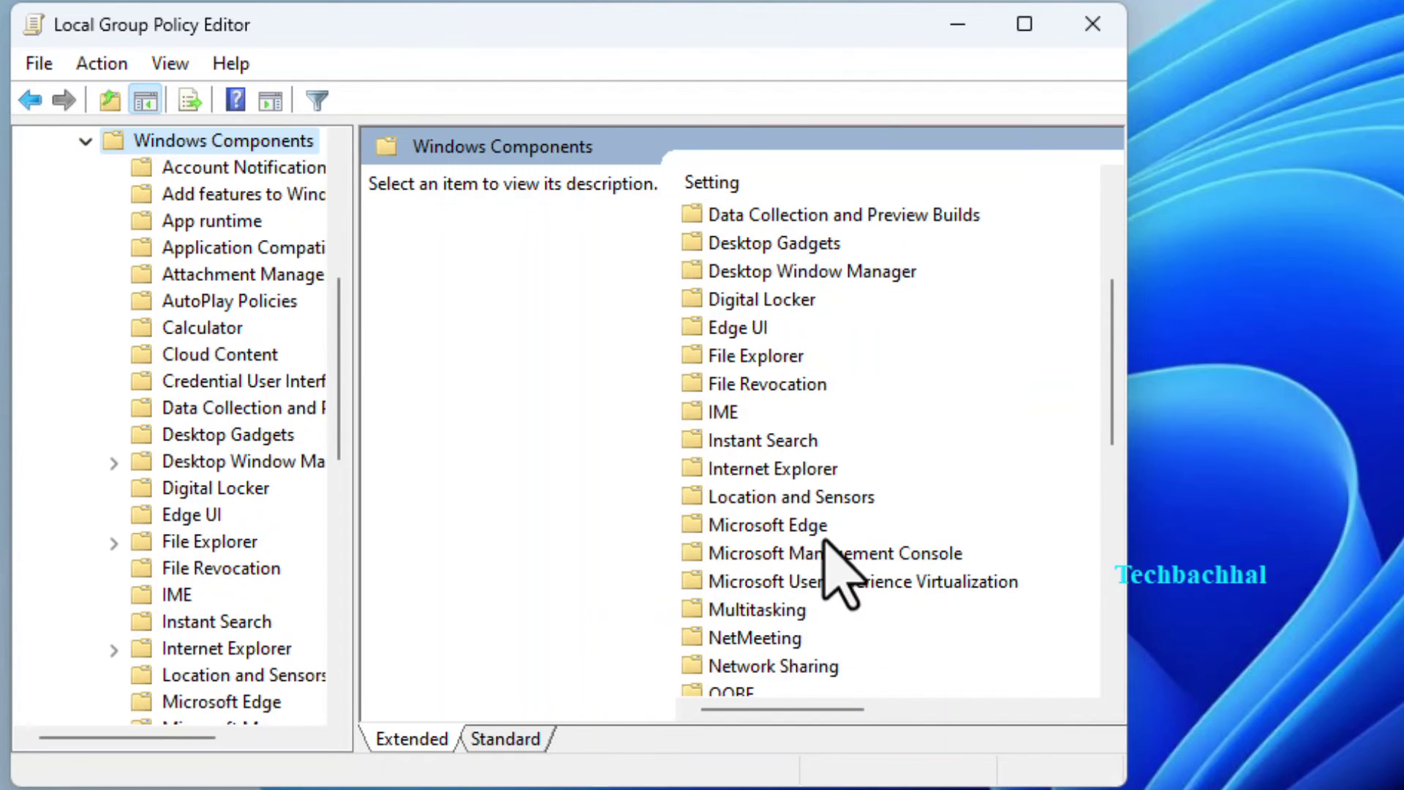
pyautogui.scroll(-4, 799, 550)
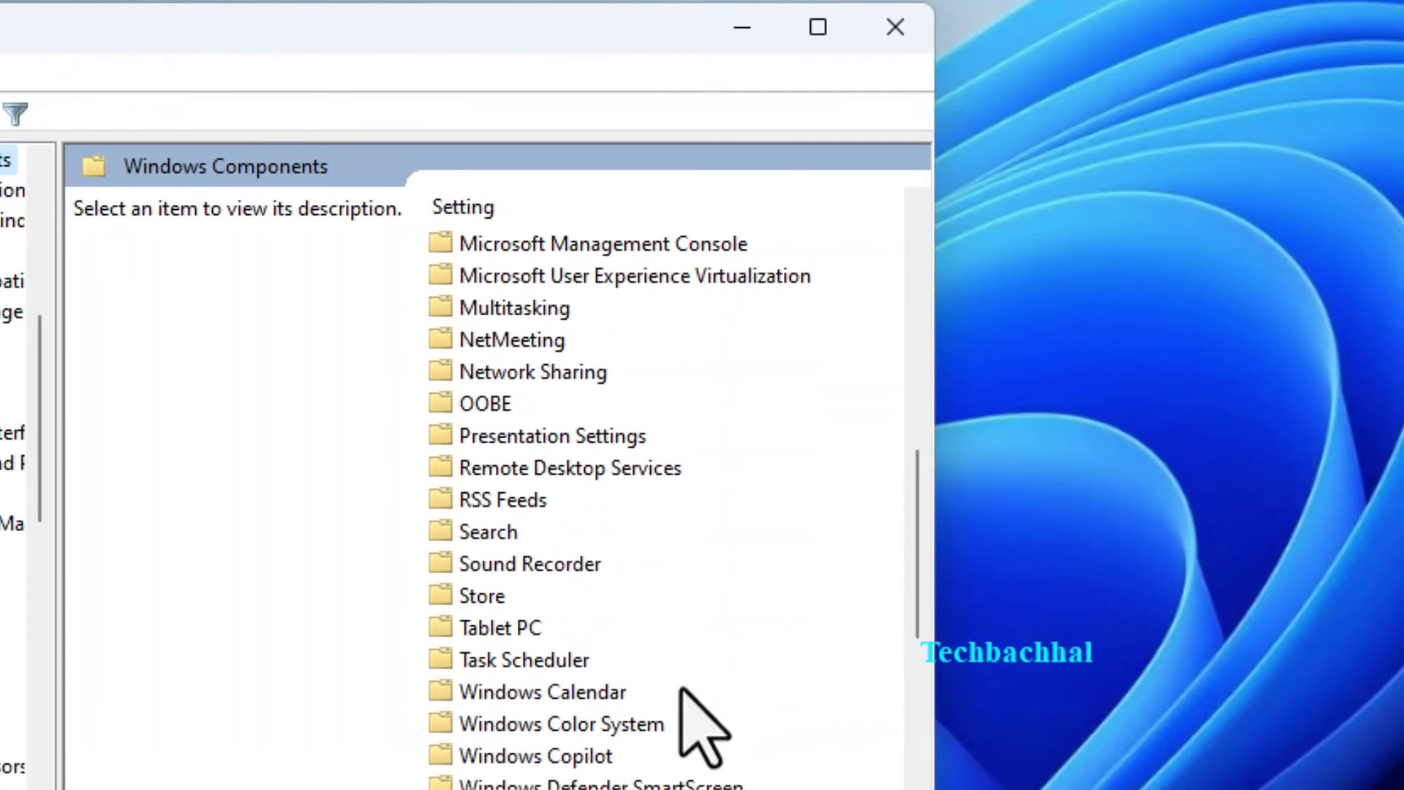
pyautogui.scroll(-1, 680, 689)
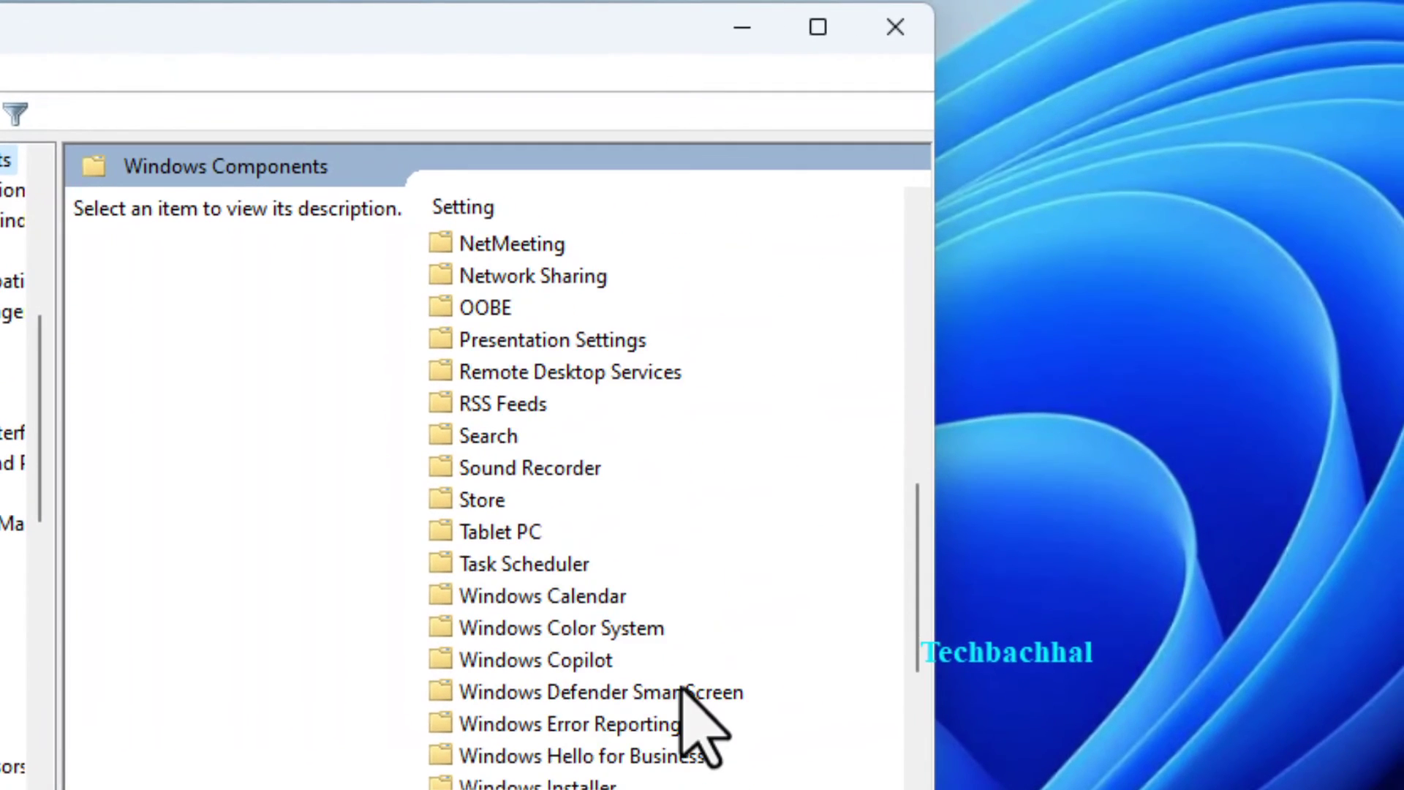
# Step: Set the Turn off Windows Copilot policy to Disabled, applying and confirming it
pyautogui.doubleClick(538, 660)
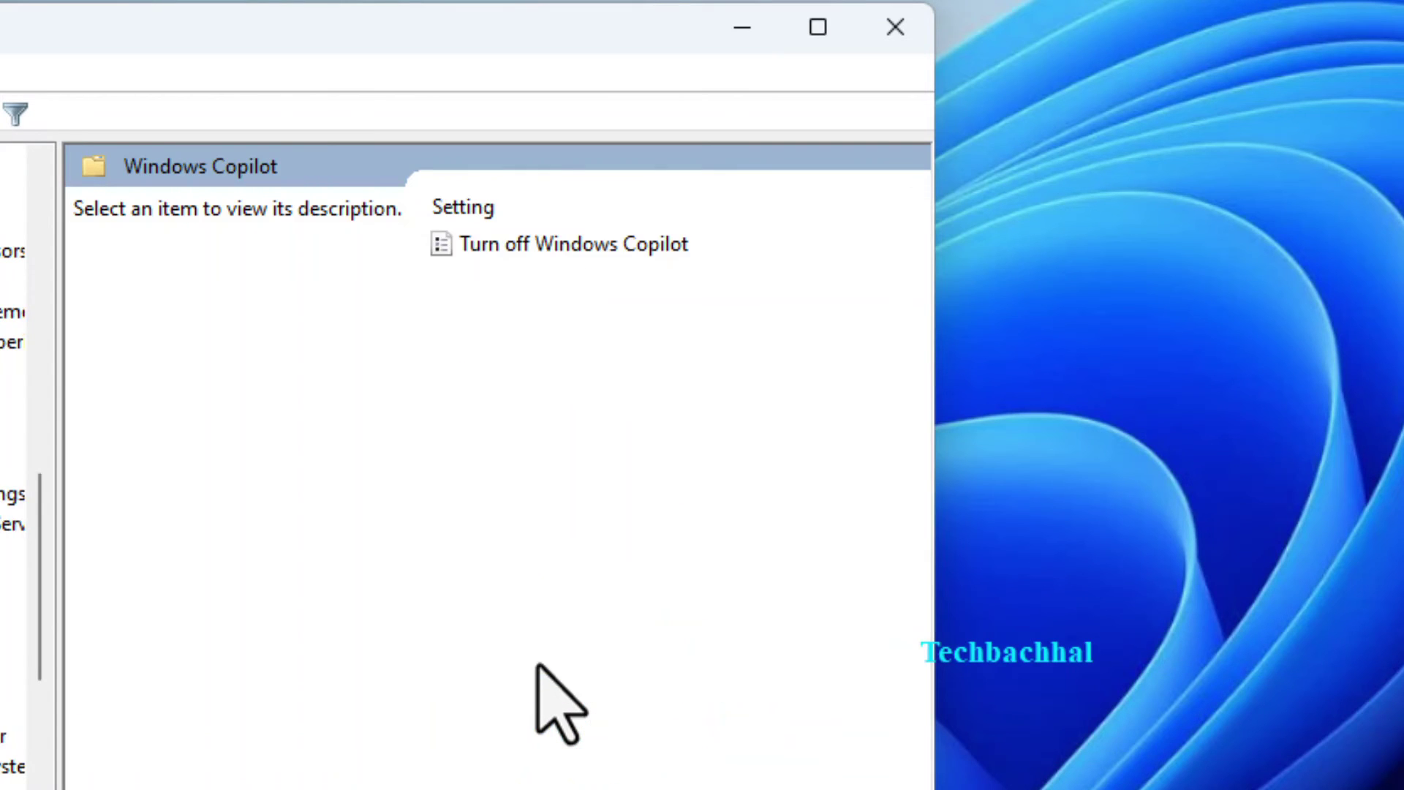
pyautogui.click(532, 246)
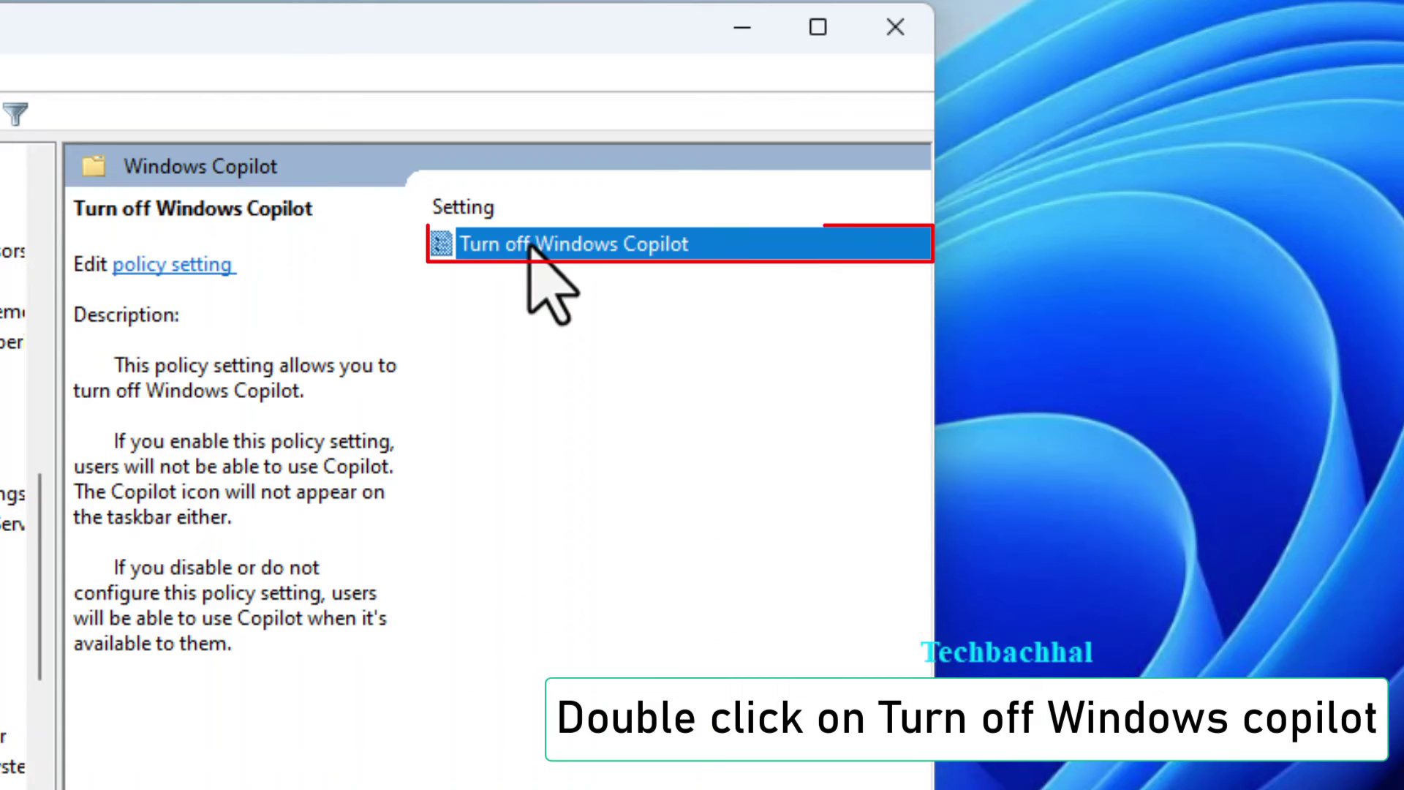
pyautogui.doubleClick(532, 246)
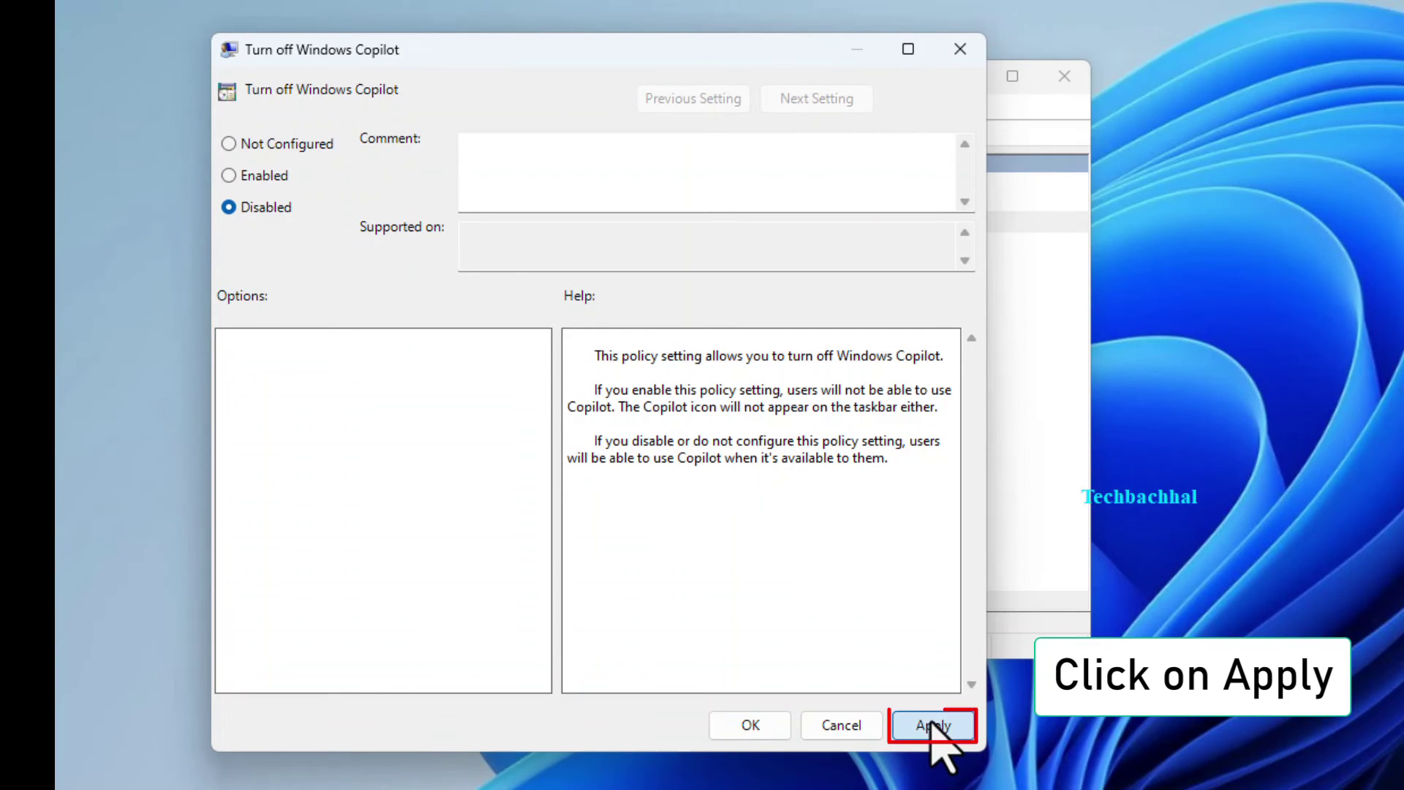
pyautogui.click(933, 725)
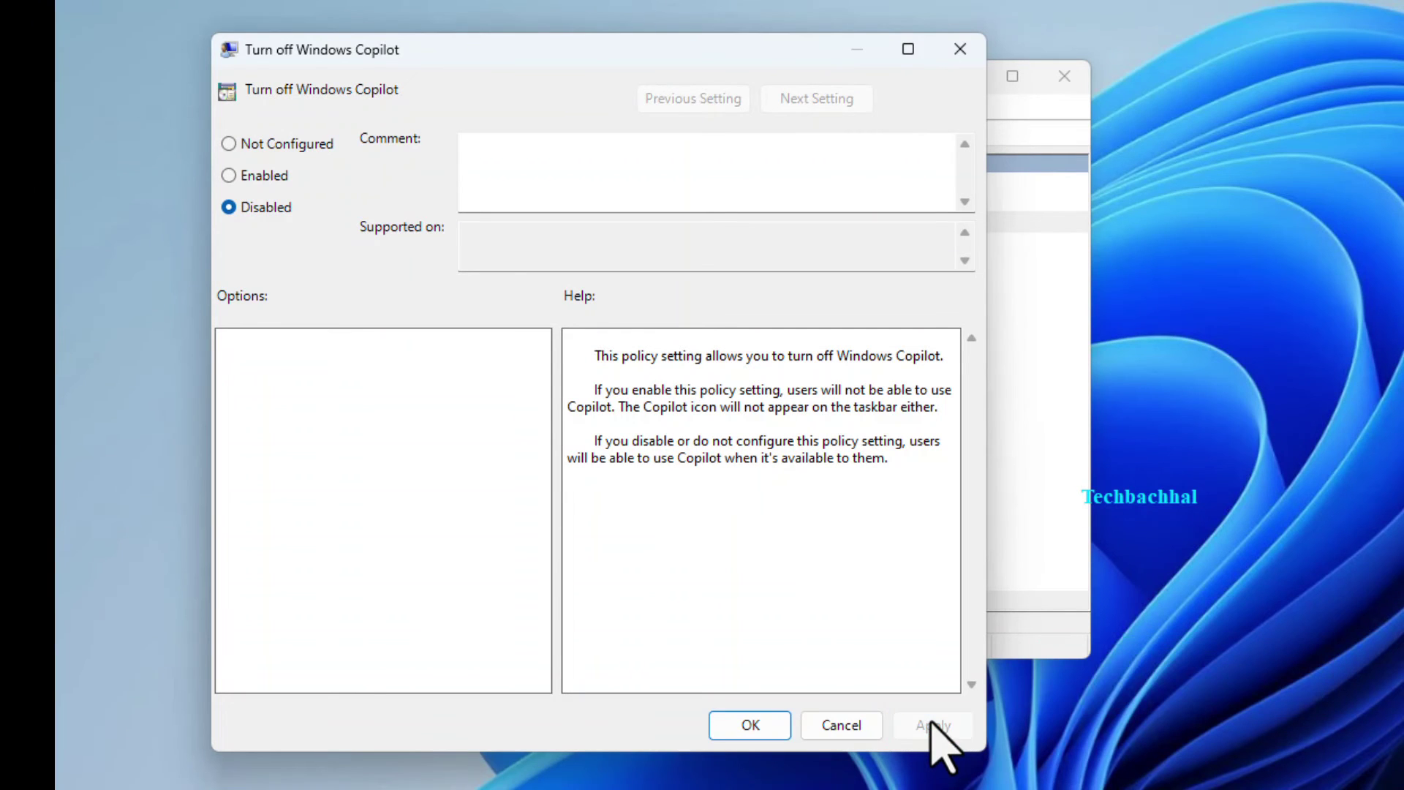
pyautogui.click(749, 723)
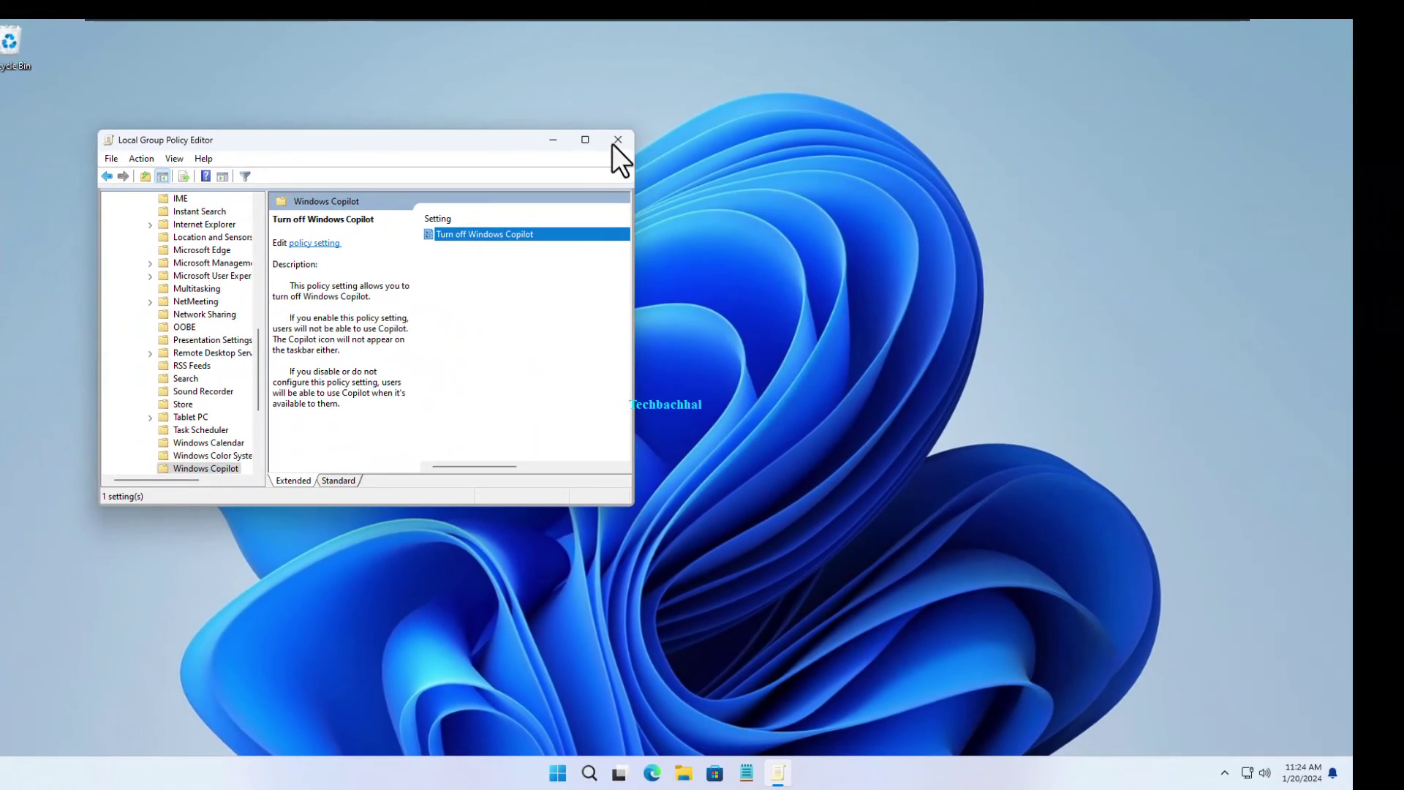
# Step: Close Group Policy Editor and right-click Start to reach the Restart option
pyautogui.click(618, 140)
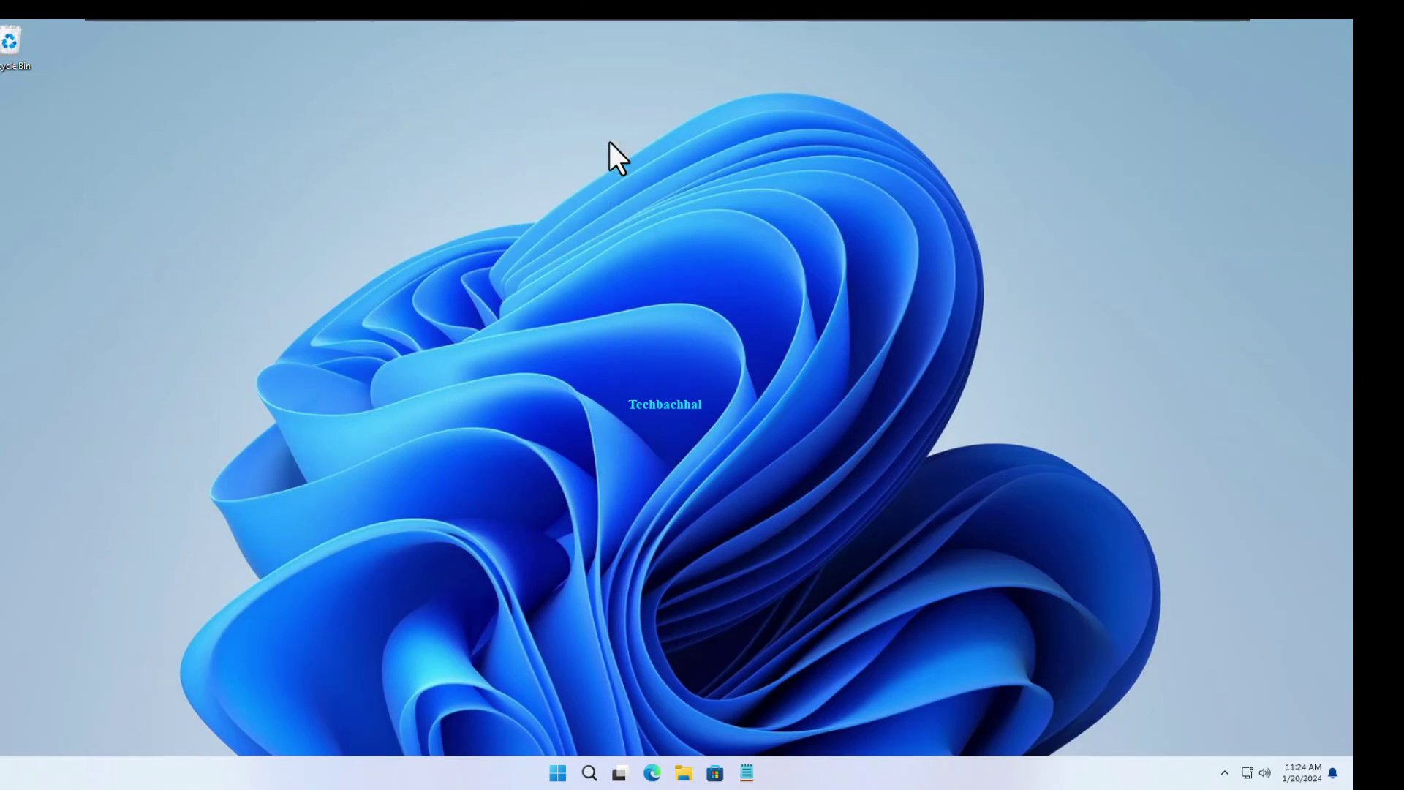
pyautogui.rightClick(571, 774)
pyautogui.moveTo(476, 664)
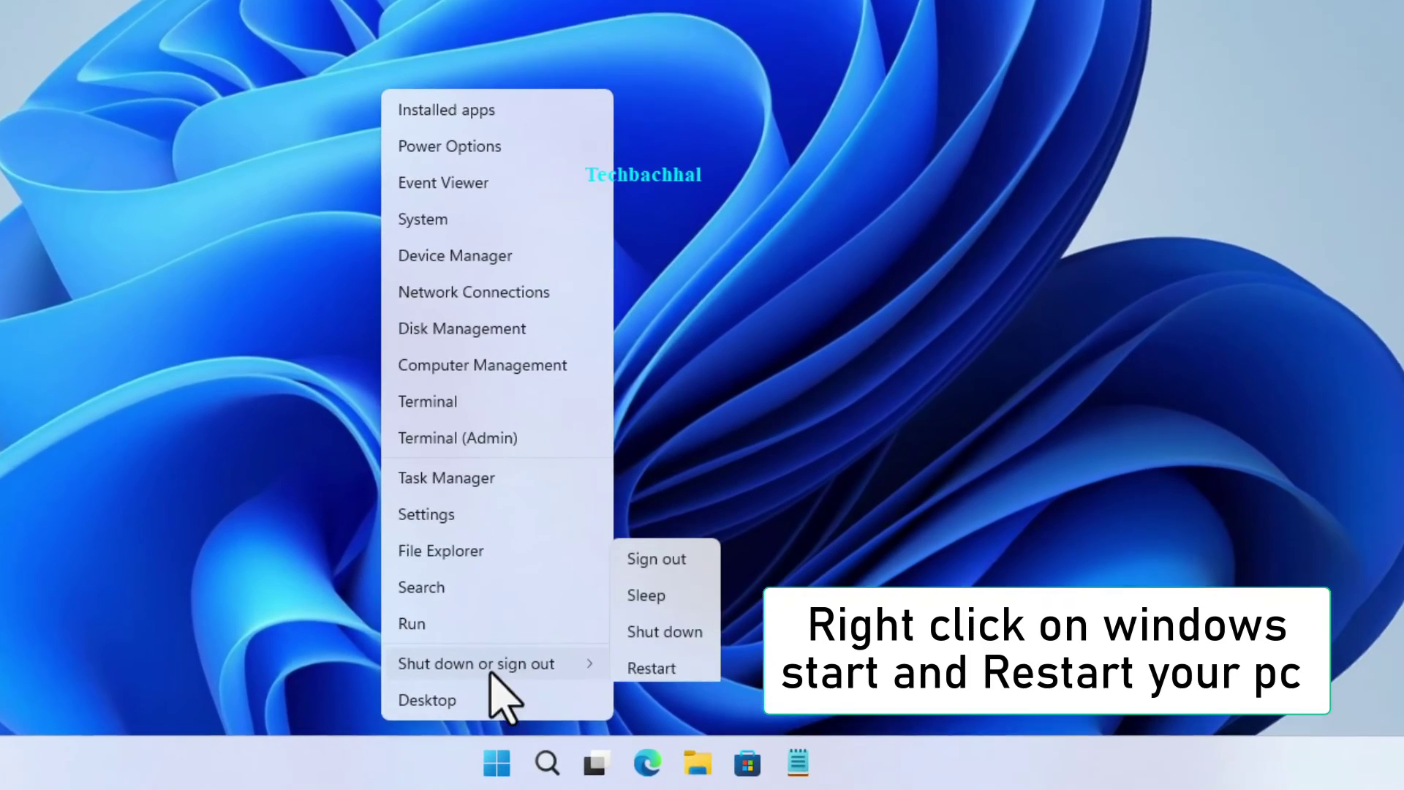